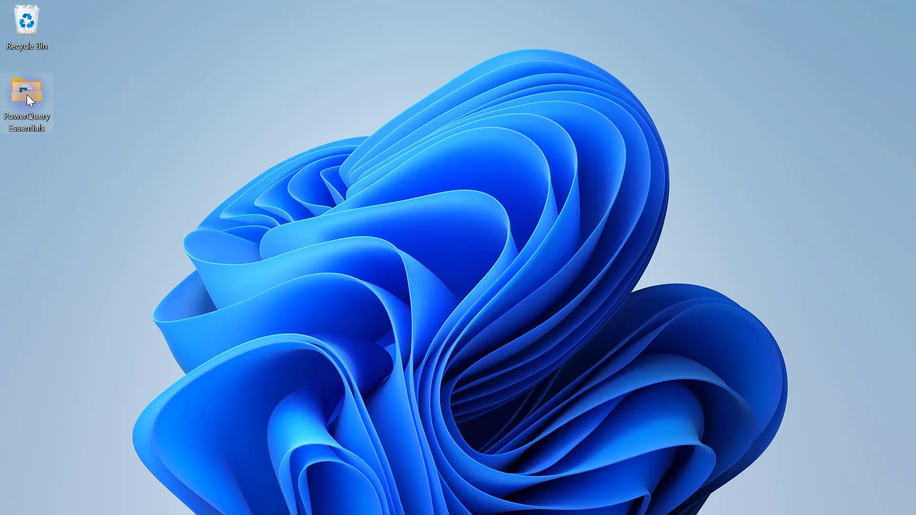
Step: Open the 10. Errors workbook in Excel from the desktop PowerQuery Essentials folder
{"action": "double_click", "coordinate": [28, 96]}
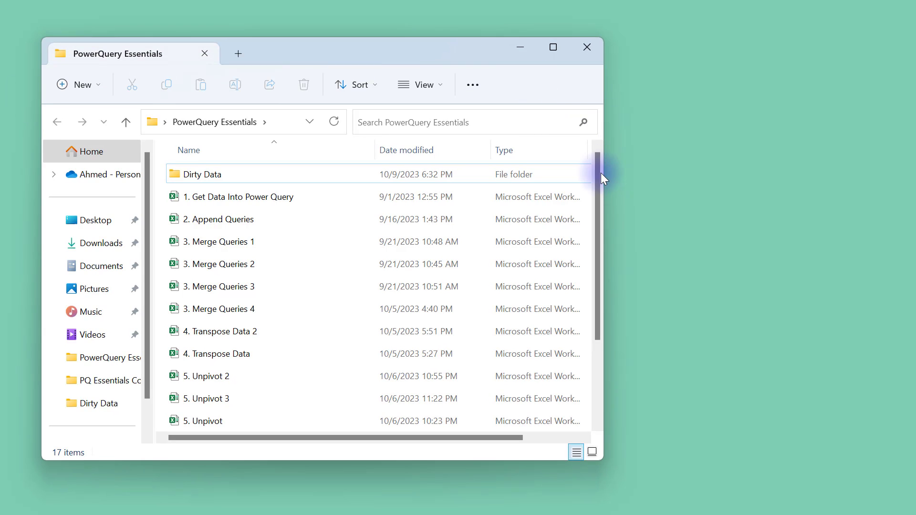
{"action": "left_click_drag", "start_coordinate": [597, 163], "coordinate": [607, 246]}
{"action": "left_click", "coordinate": [554, 48]}
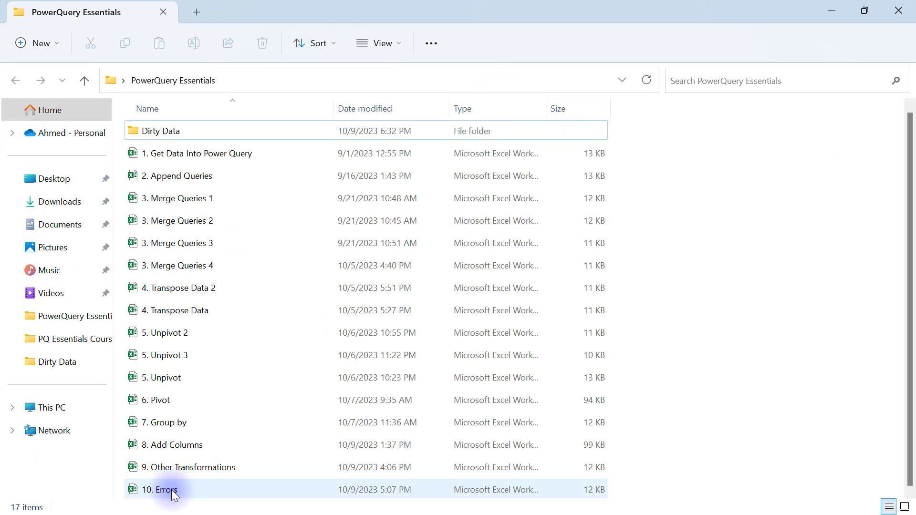
{"action": "double_click", "coordinate": [171, 490]}
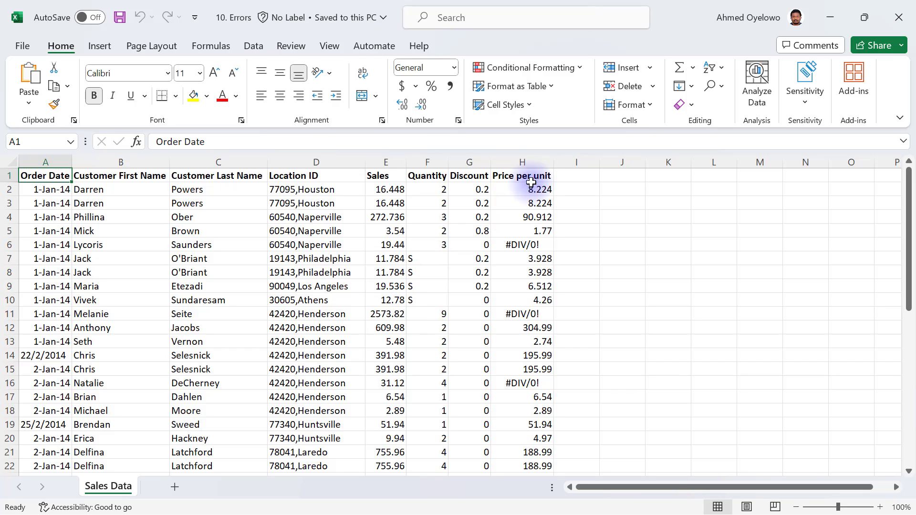
{"action": "left_click", "coordinate": [533, 160]}
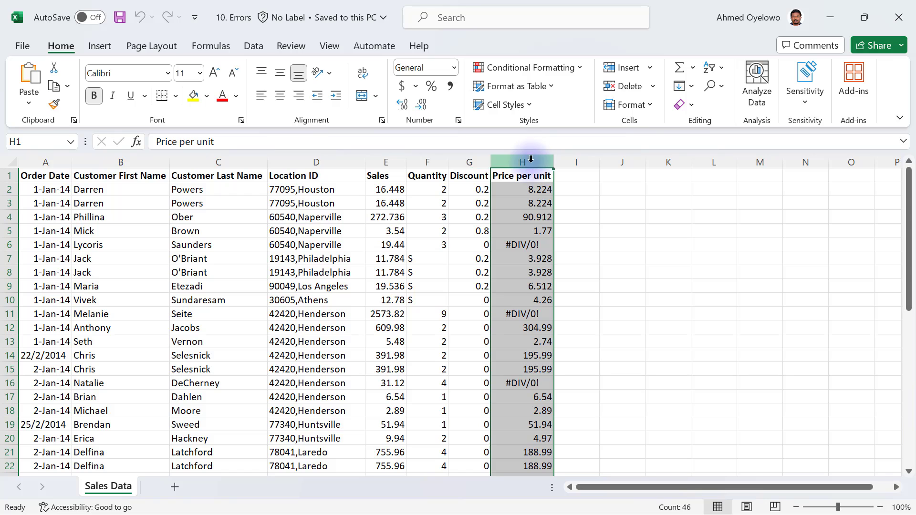
{"action": "left_click", "coordinate": [535, 208]}
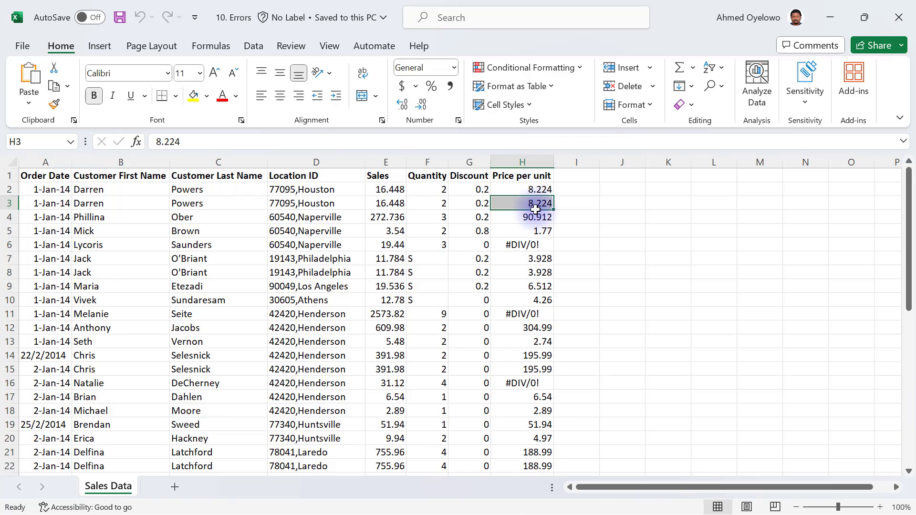
{"action": "key", "text": "Down"}
{"action": "left_click", "coordinate": [522, 246]}
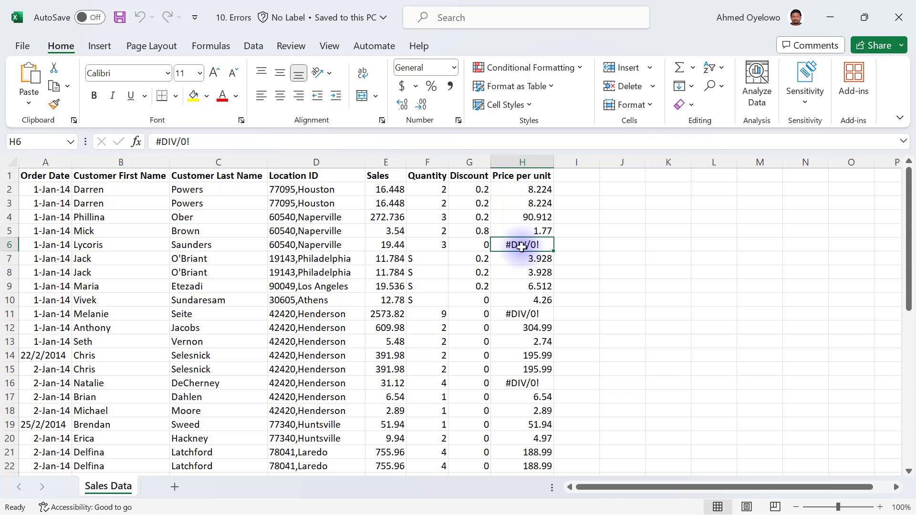
{"action": "left_click", "coordinate": [427, 153]}
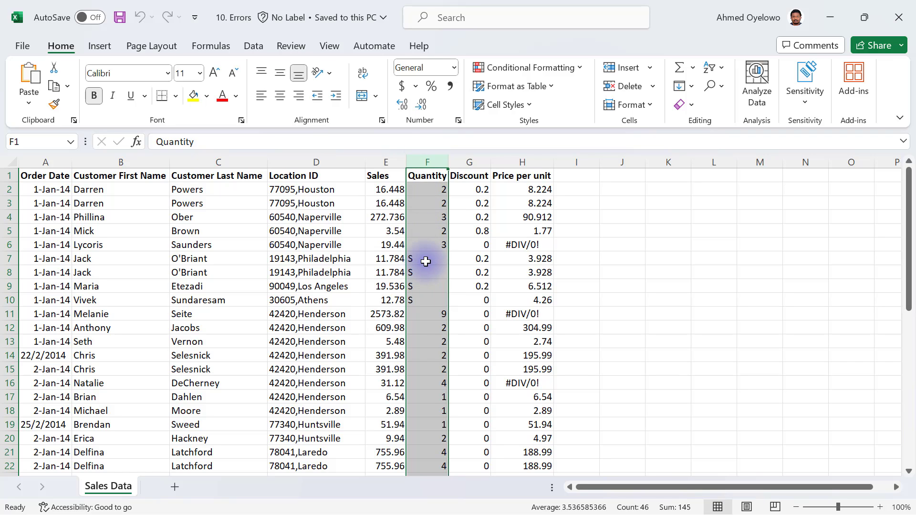
{"action": "left_click", "coordinate": [426, 260]}
{"action": "left_click_drag", "start_coordinate": [426, 261], "coordinate": [426, 303]}
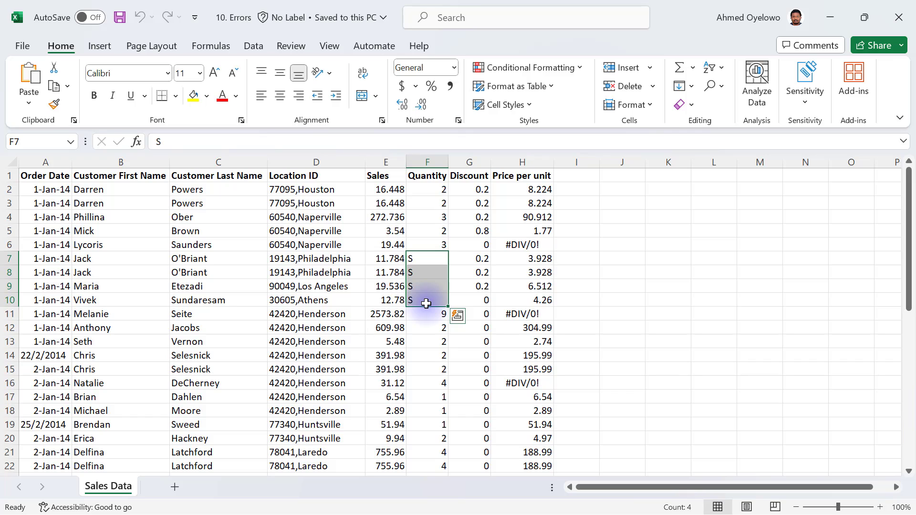
{"action": "left_click", "coordinate": [425, 162]}
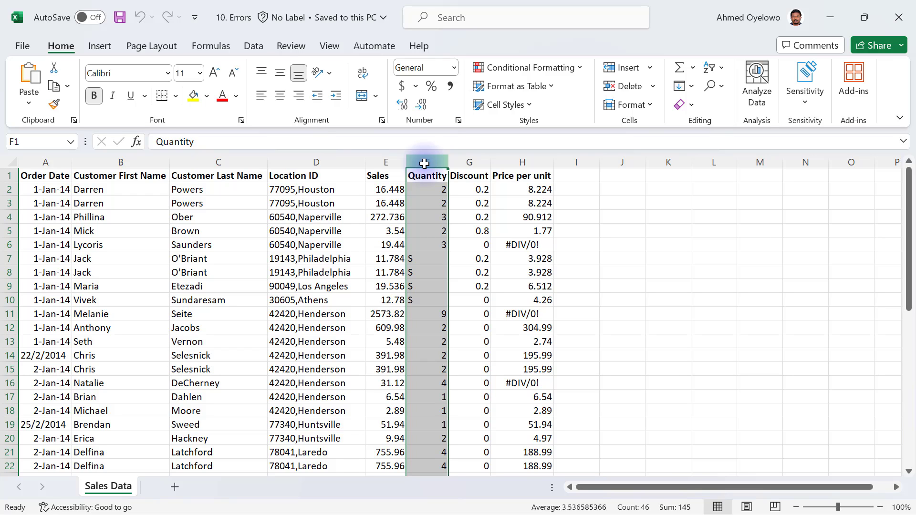
{"action": "left_click", "coordinate": [425, 259]}
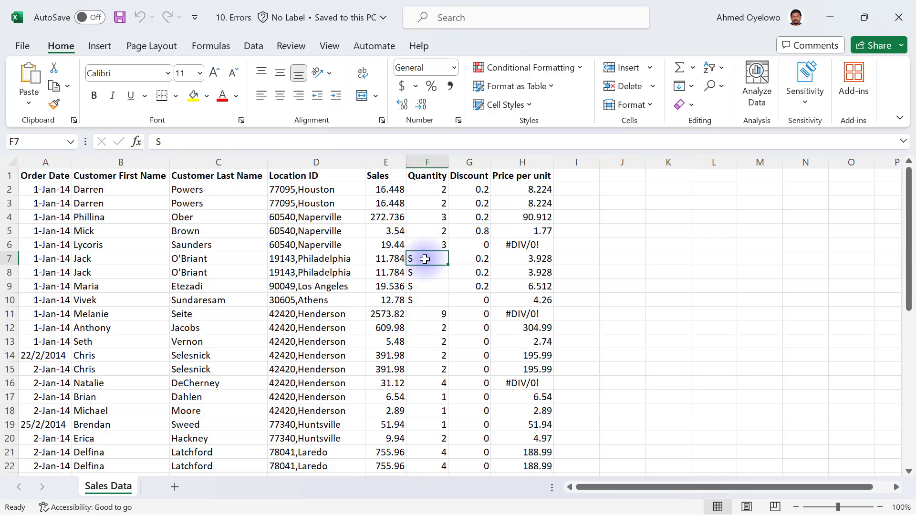
{"action": "left_click", "coordinate": [40, 160]}
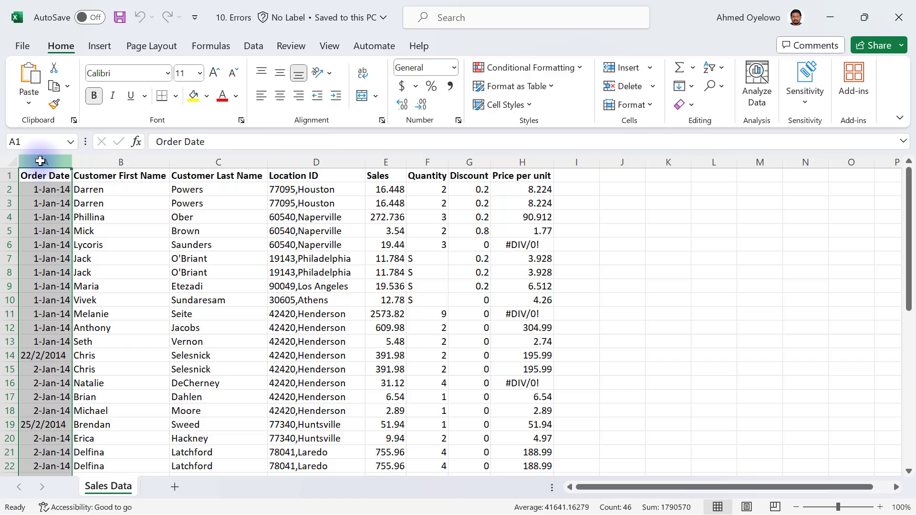
{"action": "left_click", "coordinate": [45, 193]}
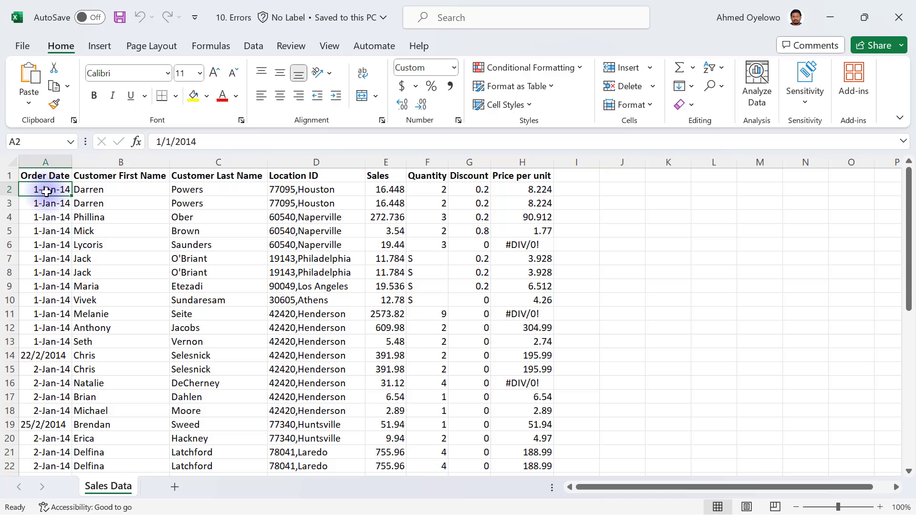
{"action": "left_click", "coordinate": [47, 371]}
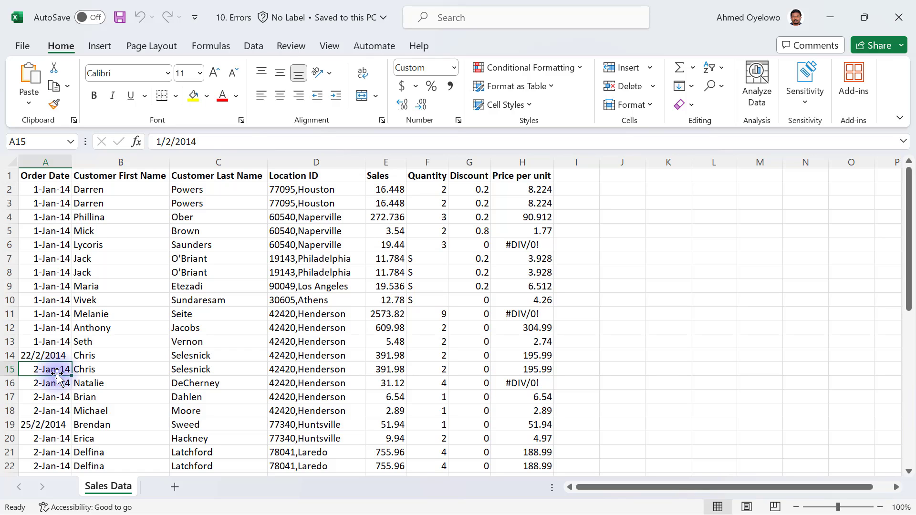
{"action": "left_click", "coordinate": [38, 356]}
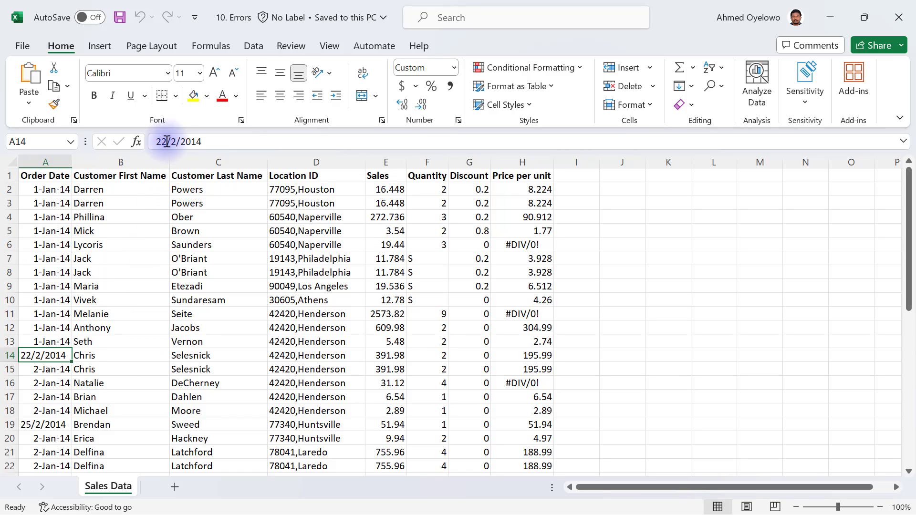
{"action": "left_click_drag", "start_coordinate": [166, 142], "coordinate": [157, 141]}
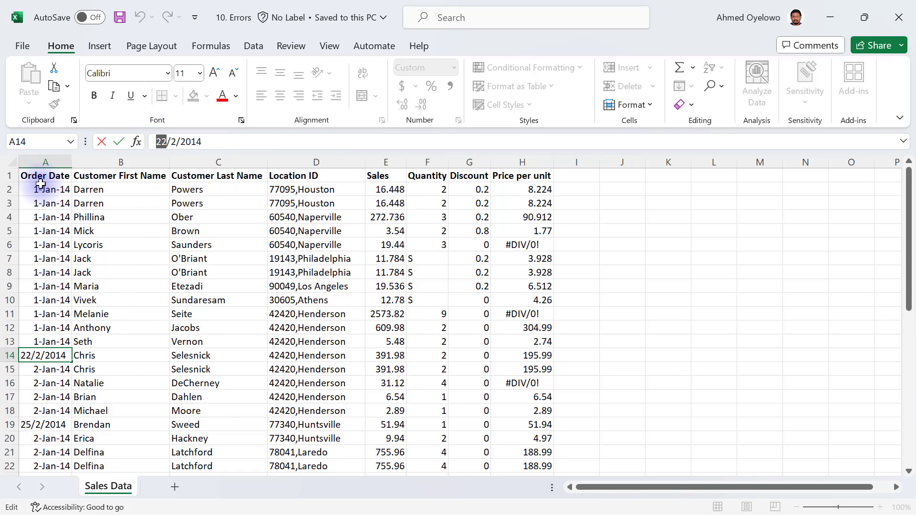
{"action": "key", "text": "Escape"}
{"action": "left_click", "coordinate": [45, 162]}
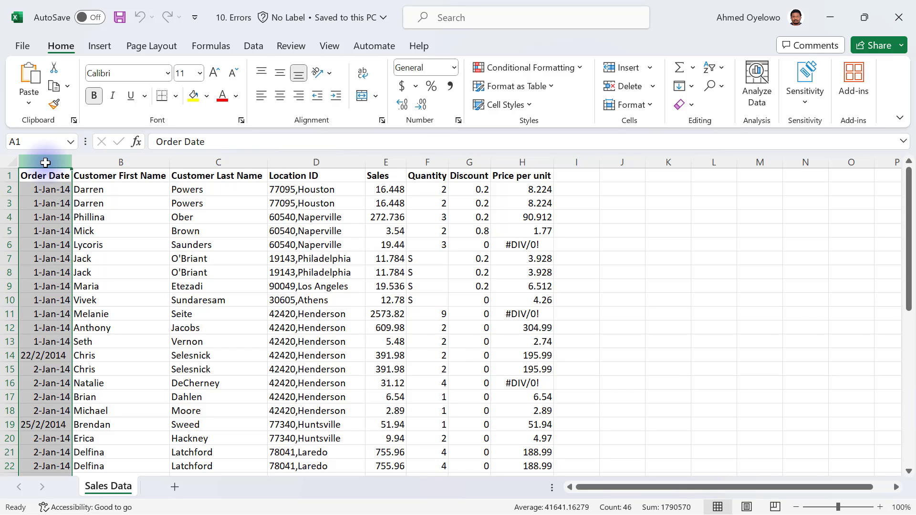
{"action": "left_click", "coordinate": [36, 356]}
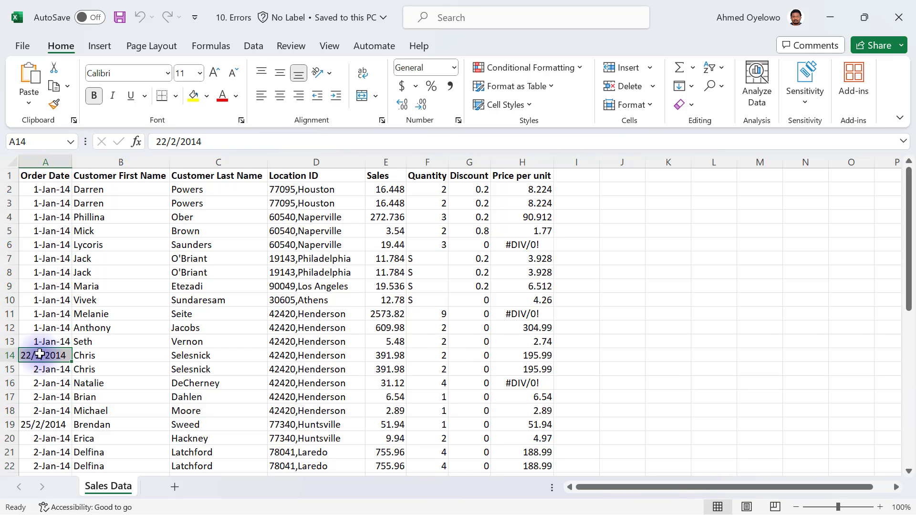
{"action": "left_click", "coordinate": [46, 426]}
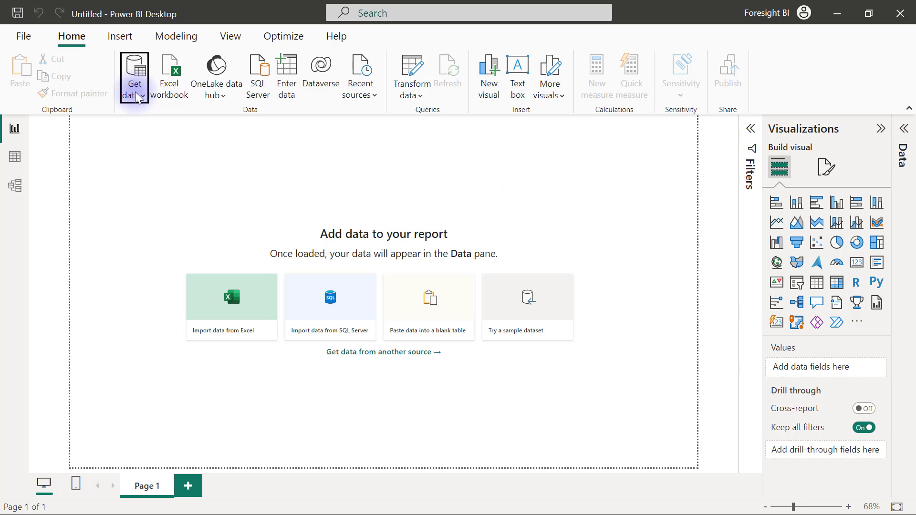
Step: Load the Sales Data sheet from Desktop\PowerQuery Essentials\10. Errors via Excel workbook
{"action": "left_click", "coordinate": [135, 90]}
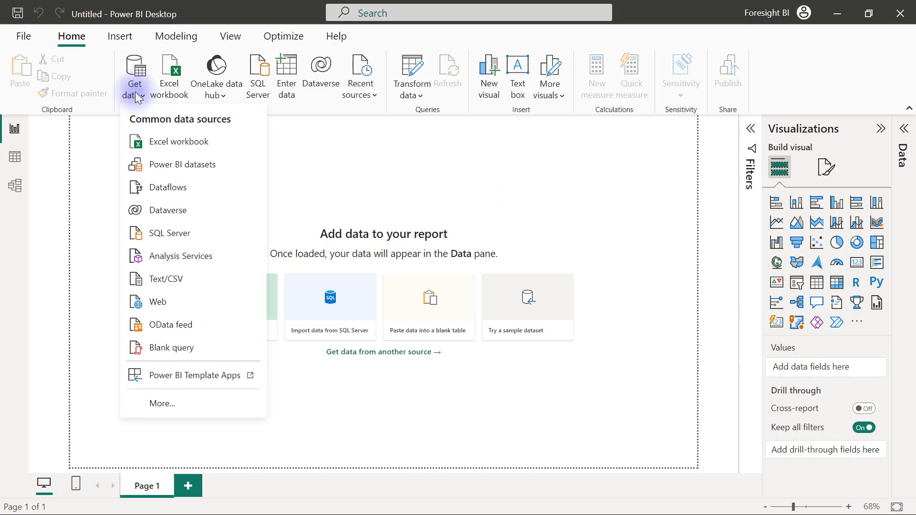
{"action": "left_click", "coordinate": [177, 142]}
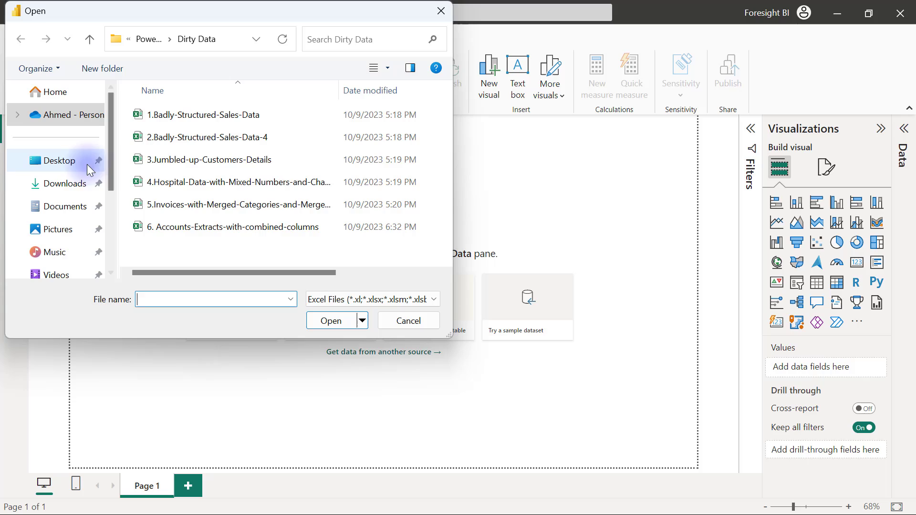
{"action": "left_click", "coordinate": [61, 165]}
{"action": "left_click", "coordinate": [149, 136]}
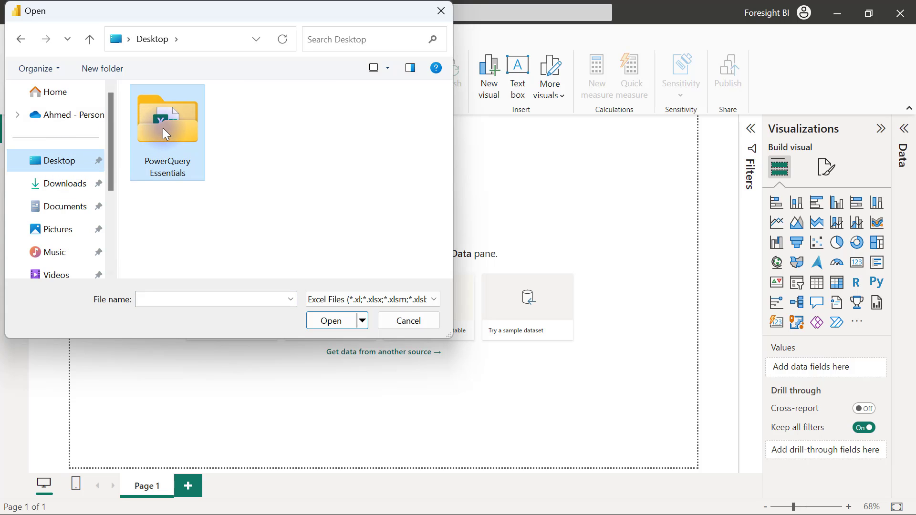
{"action": "double_click", "coordinate": [165, 134]}
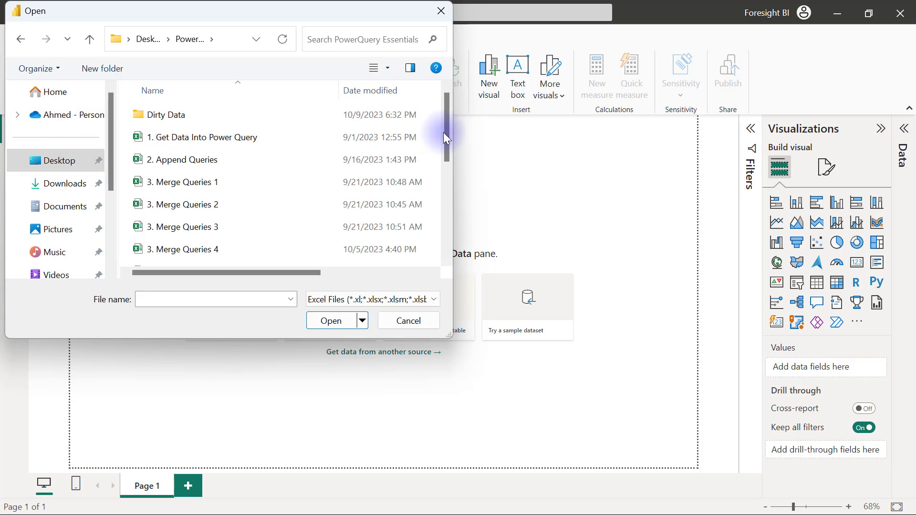
{"action": "left_click_drag", "start_coordinate": [445, 122], "coordinate": [447, 220]}
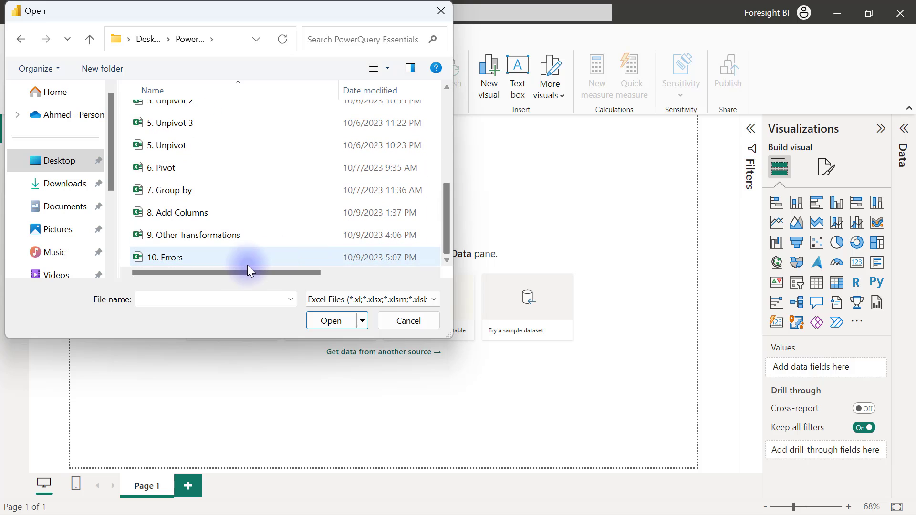
{"action": "left_click", "coordinate": [196, 257]}
{"action": "left_click", "coordinate": [324, 322]}
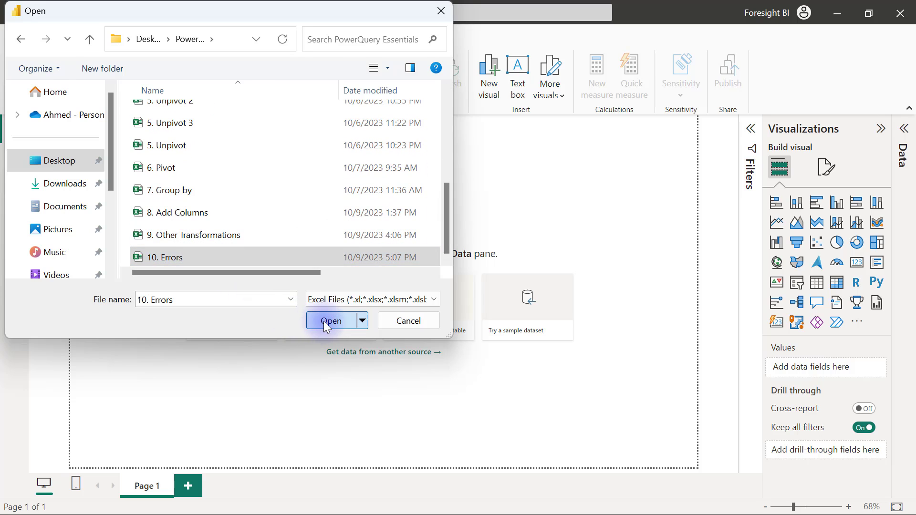
{"action": "left_click", "coordinate": [186, 126]}
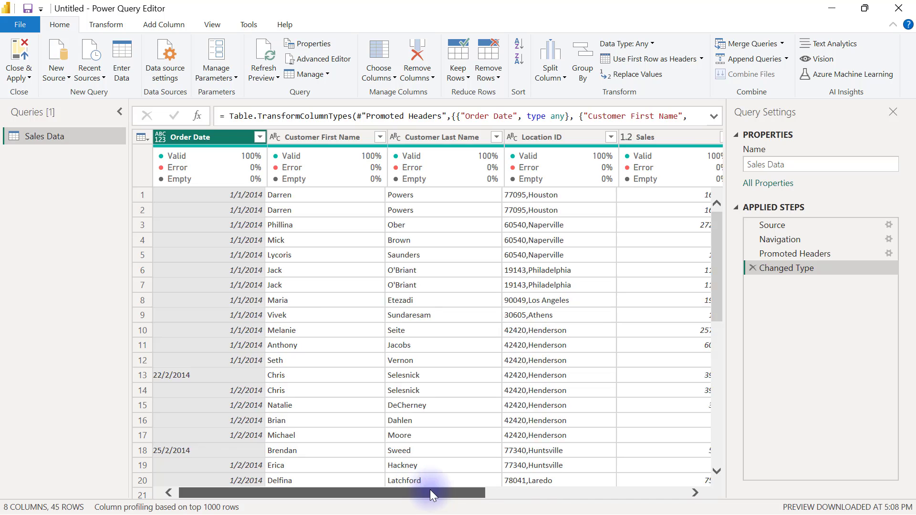
Step: Inspect row 5's Price per unit error, revealing DataFormat.Error: invalid cell value '#DIV/0!'
{"action": "left_click_drag", "start_coordinate": [430, 489], "coordinate": [663, 474]}
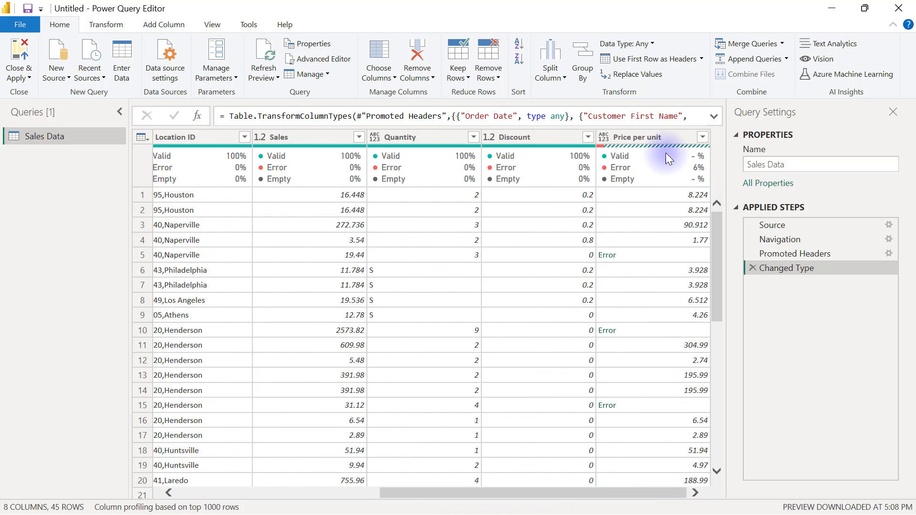
{"action": "left_click", "coordinate": [656, 137]}
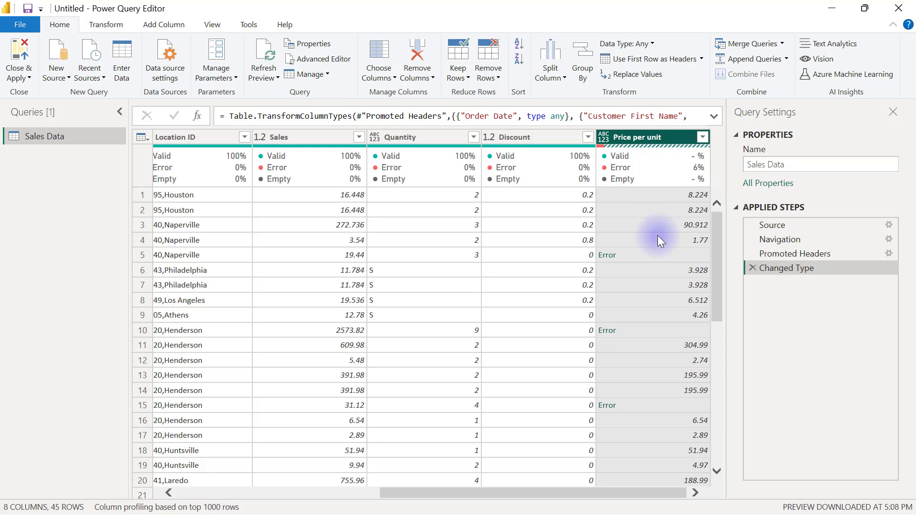
{"action": "mouse_move", "coordinate": [622, 147]}
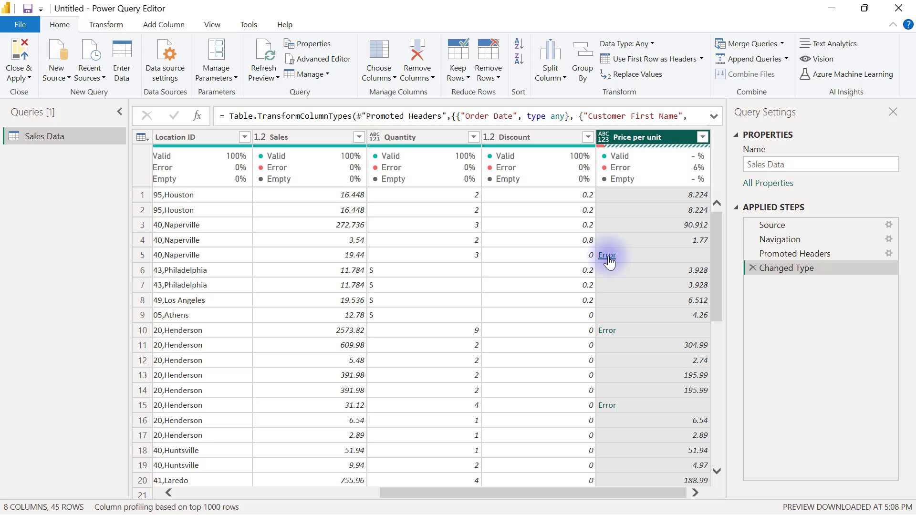
{"action": "left_click", "coordinate": [663, 255]}
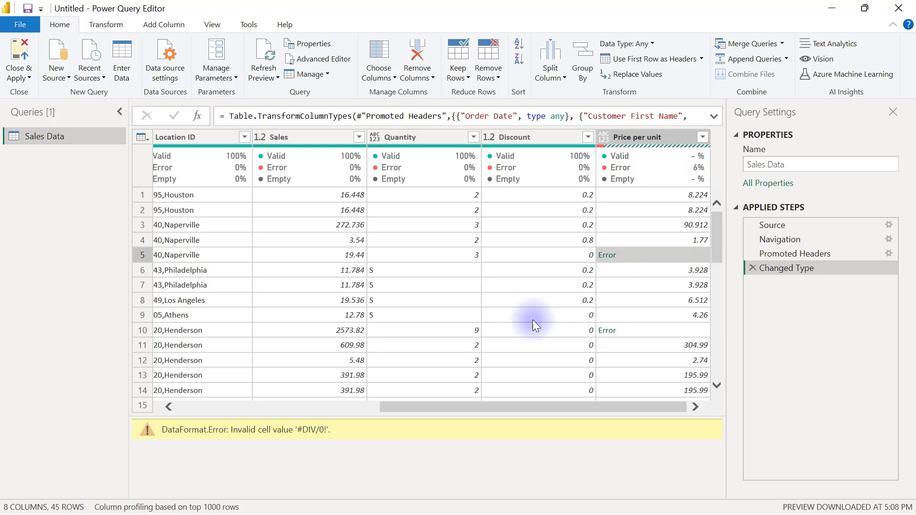
{"action": "left_click_drag", "start_coordinate": [376, 426], "coordinate": [171, 432]}
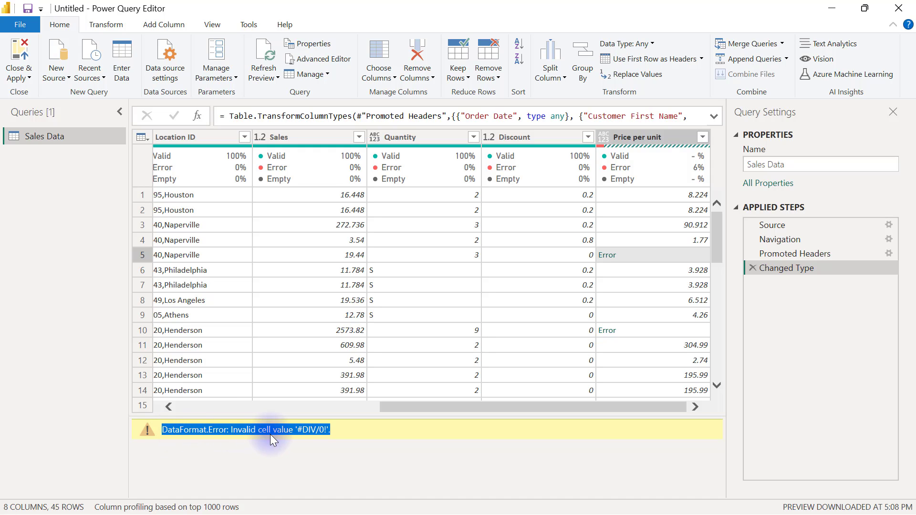
{"action": "left_click", "coordinate": [339, 431]}
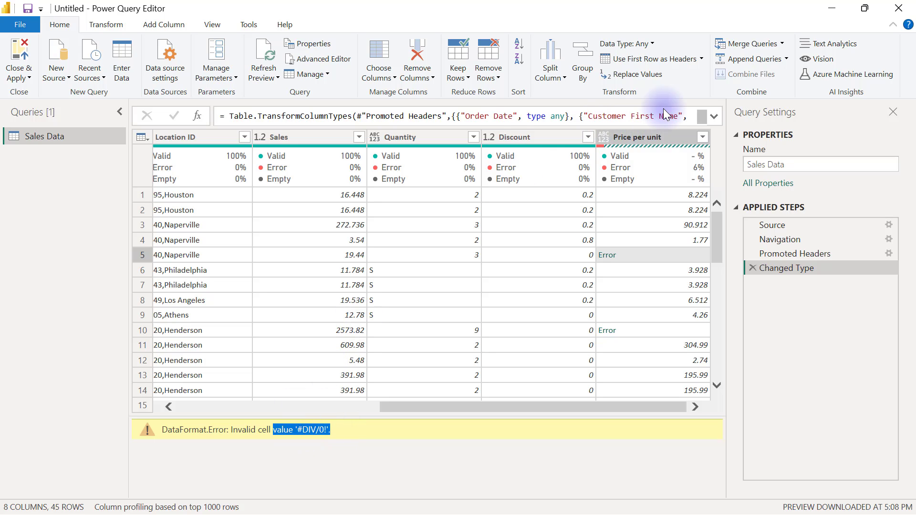
{"action": "left_click", "coordinate": [652, 137]}
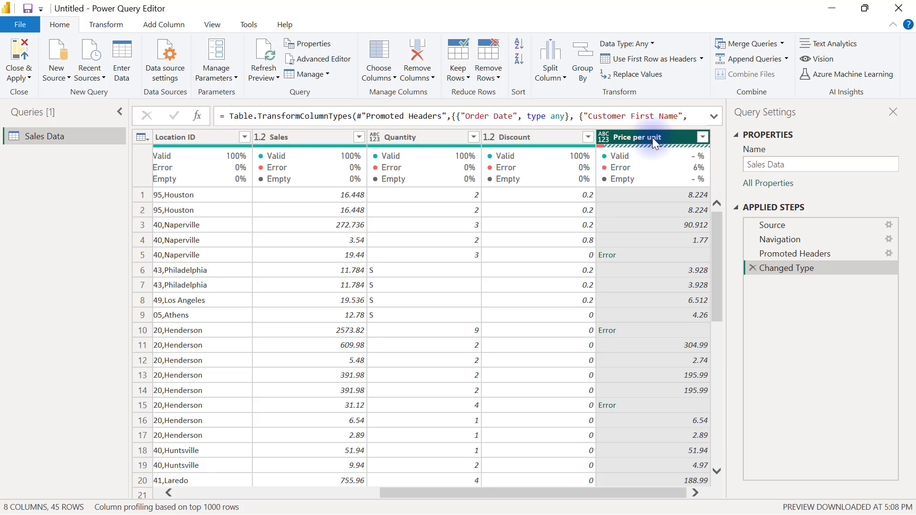
Step: Convert Quantity to Whole Number and inspect the resulting error in row 6
{"action": "left_click", "coordinate": [413, 137]}
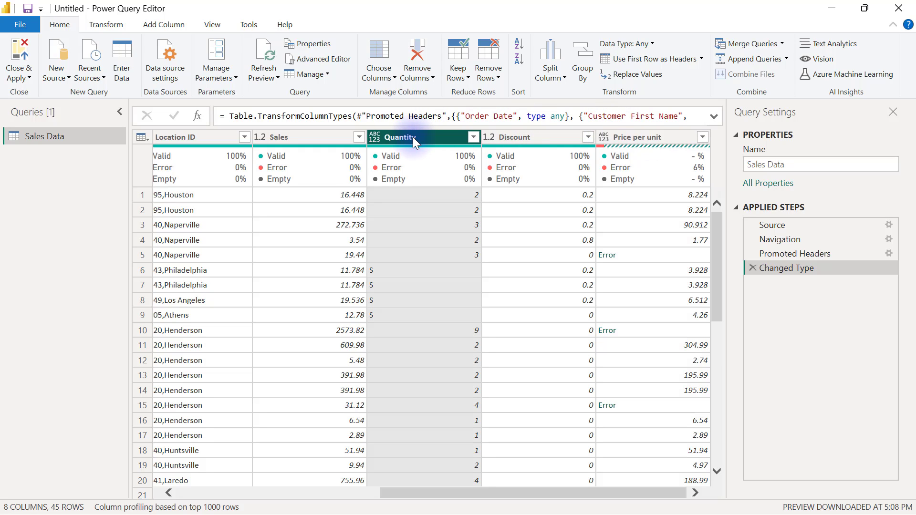
{"action": "left_click", "coordinate": [374, 138]}
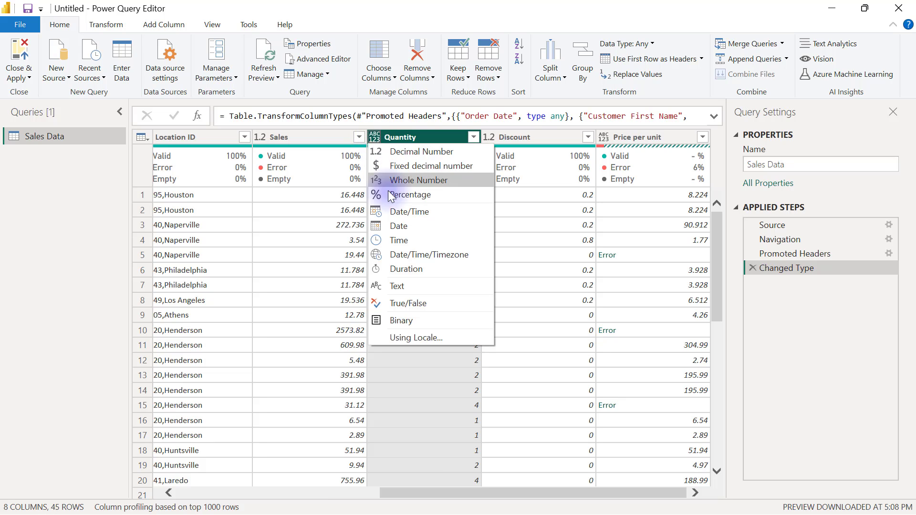
{"action": "left_click", "coordinate": [428, 184]}
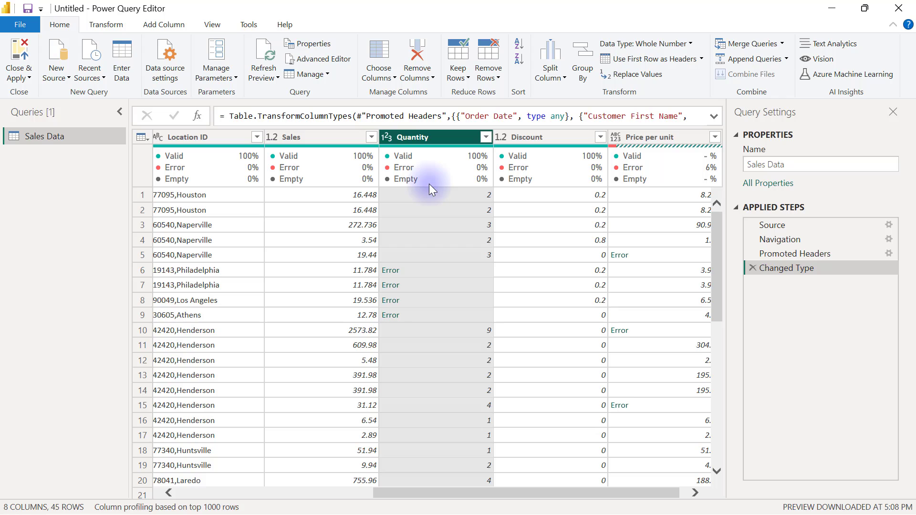
{"action": "left_click", "coordinate": [457, 270]}
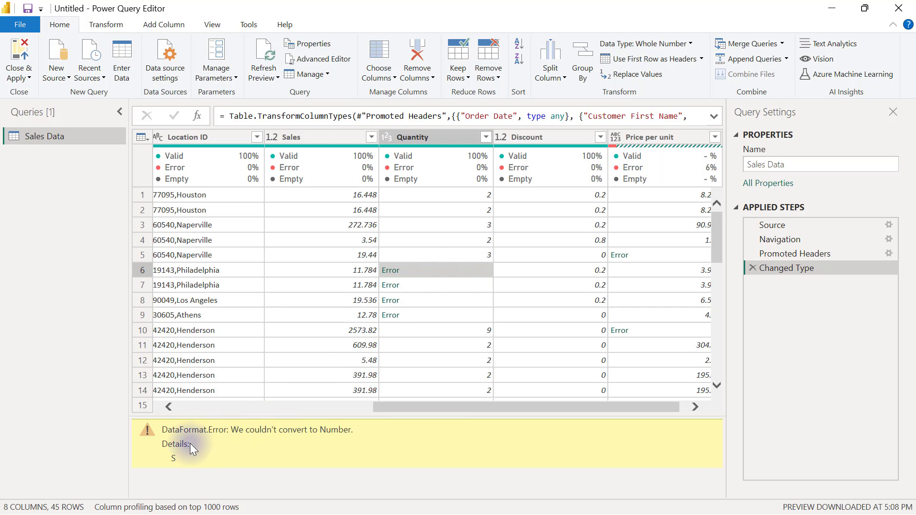
{"action": "left_click", "coordinate": [231, 431]}
{"action": "left_click_drag", "start_coordinate": [231, 431], "coordinate": [200, 458]}
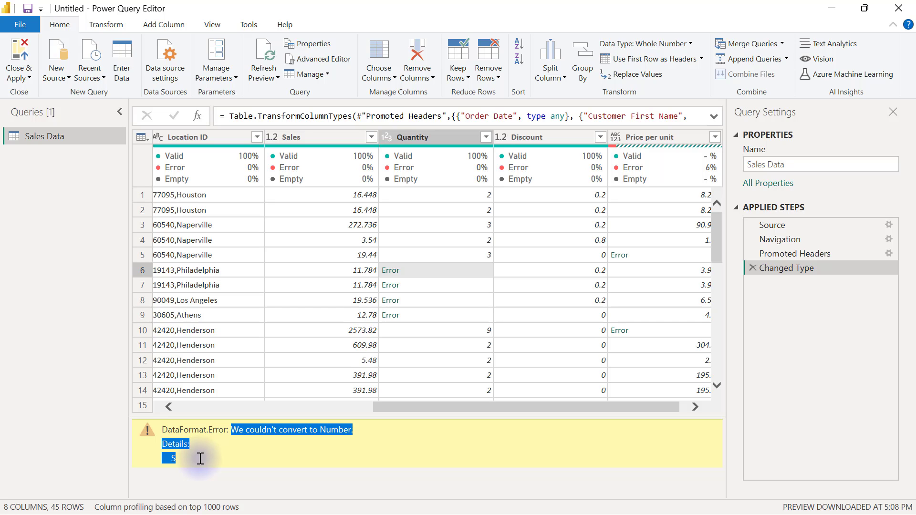
{"action": "left_click", "coordinate": [427, 138]}
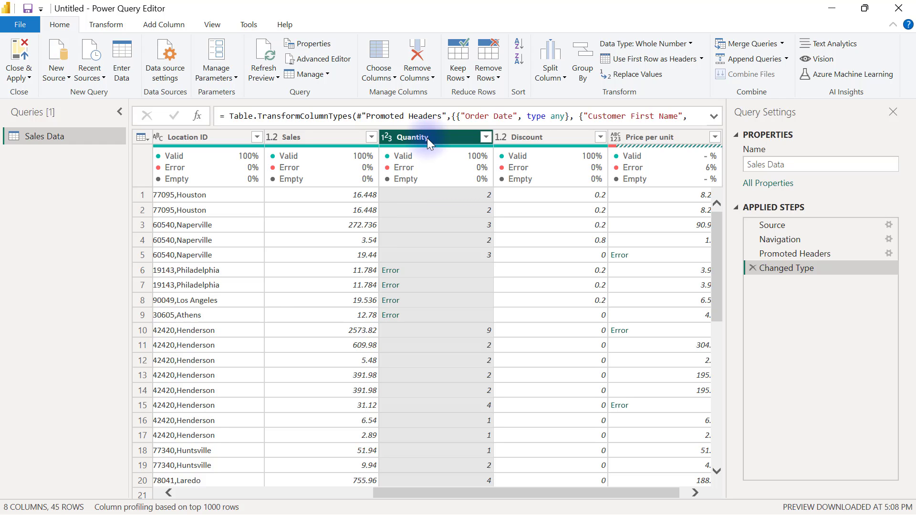
Step: Change Quantity to Text, replacing the current conversion, and check the S entries in rows 6–8
{"action": "left_click", "coordinate": [387, 138]}
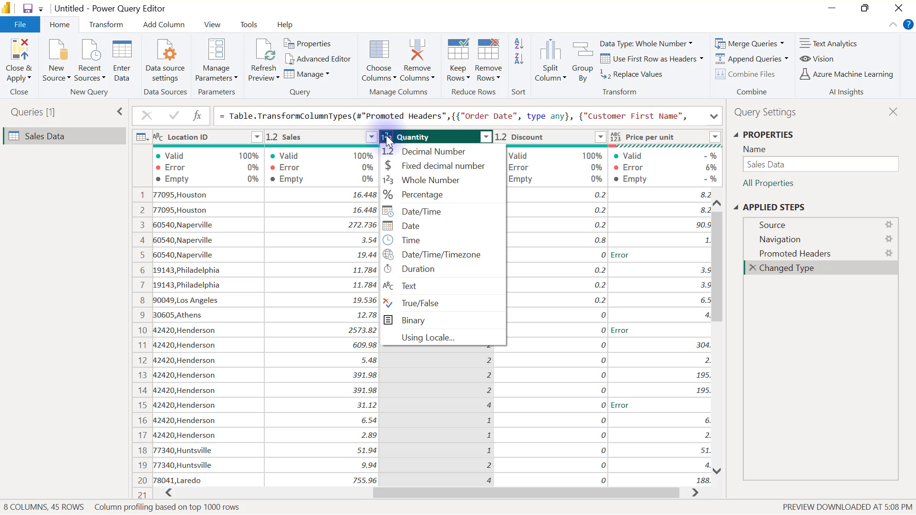
{"action": "left_click", "coordinate": [423, 286]}
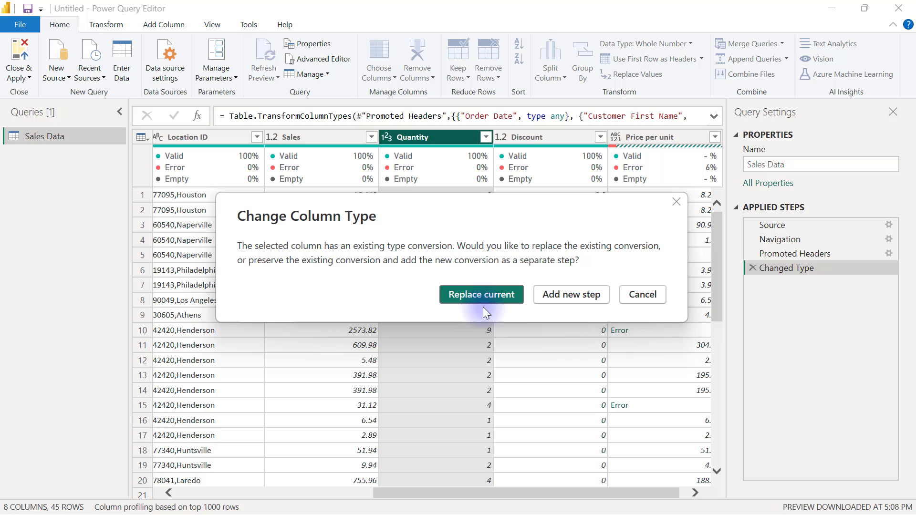
{"action": "left_click", "coordinate": [475, 297]}
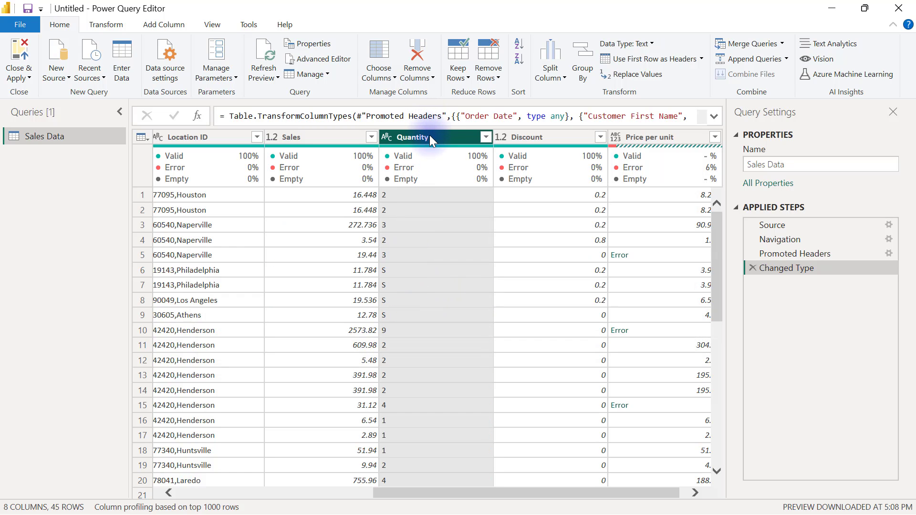
{"action": "left_click", "coordinate": [396, 267]}
{"action": "left_click", "coordinate": [394, 285]}
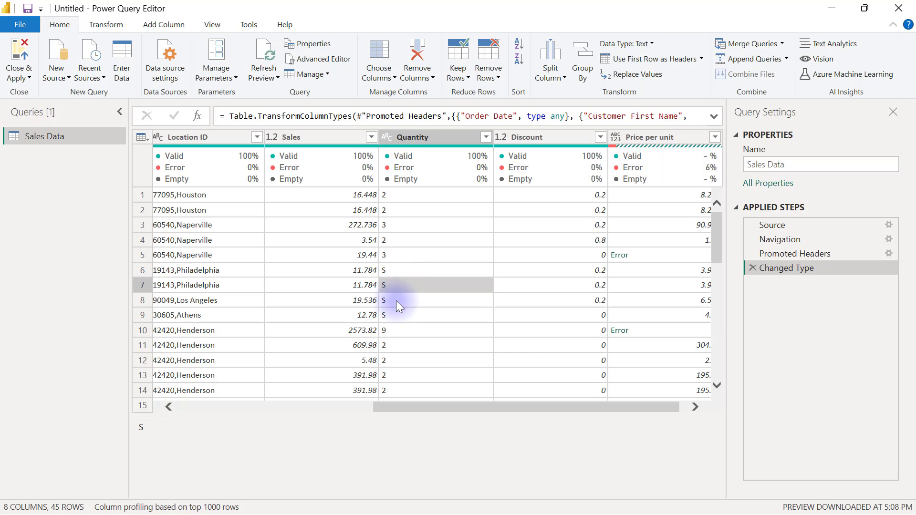
{"action": "left_click", "coordinate": [396, 301]}
{"action": "left_click", "coordinate": [400, 271]}
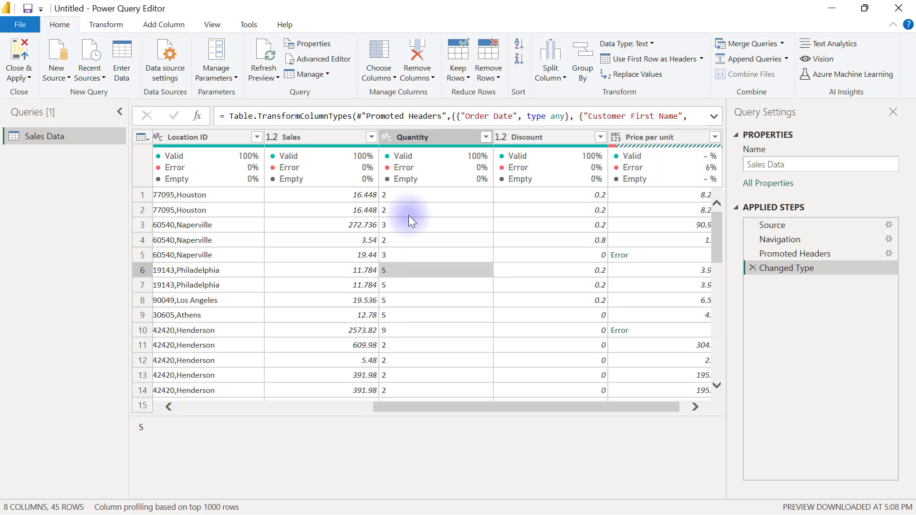
{"action": "left_click", "coordinate": [410, 138]}
{"action": "right_click", "coordinate": [409, 137]}
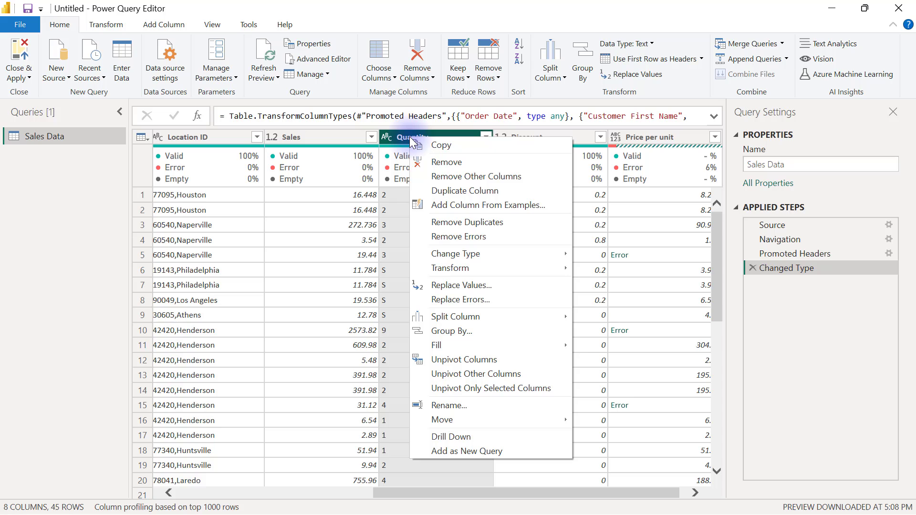
Step: Replace the value S with 5 in the Quantity column
{"action": "left_click", "coordinate": [453, 285]}
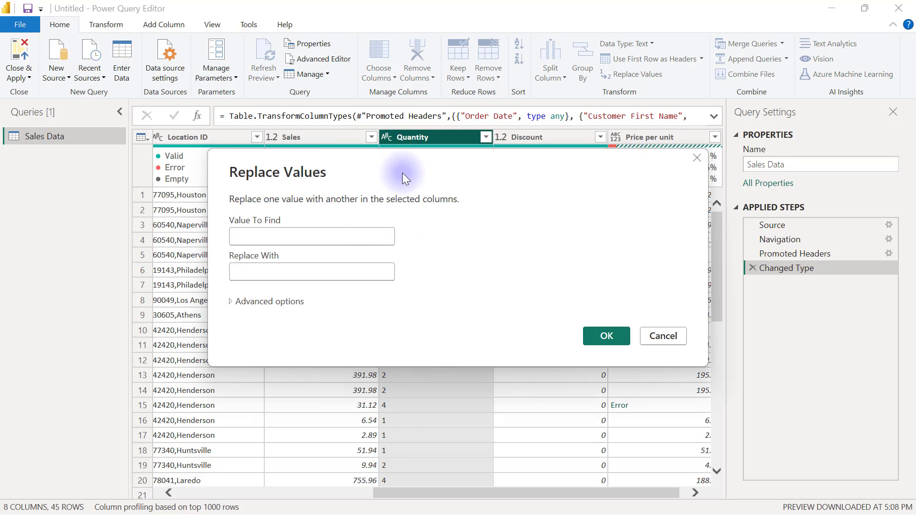
{"action": "left_click_drag", "start_coordinate": [417, 164], "coordinate": [488, 267]}
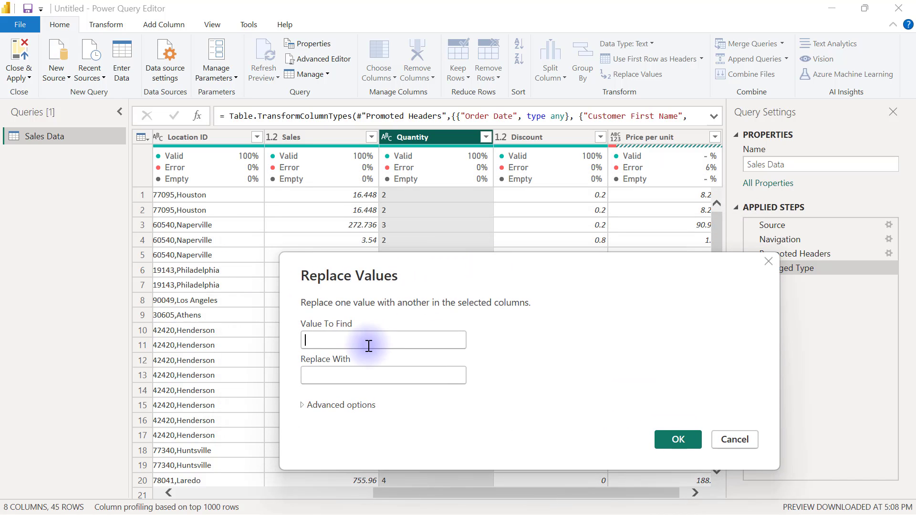
{"action": "left_click", "coordinate": [368, 346]}
{"action": "type", "text": "S"}
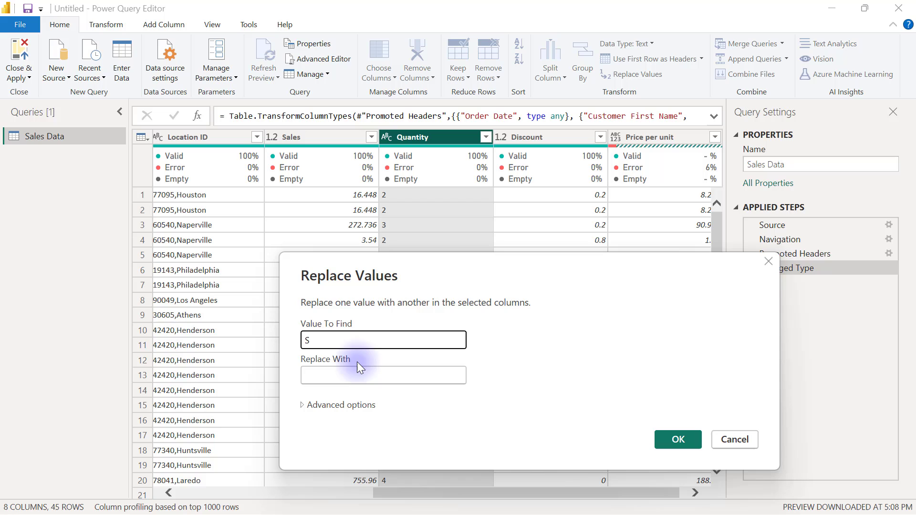
{"action": "left_click", "coordinate": [352, 373]}
{"action": "type", "text": "5"}
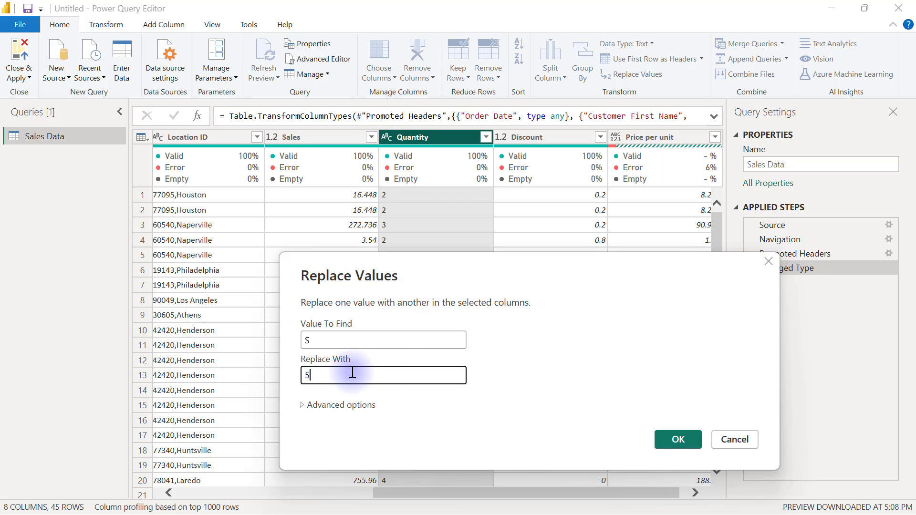
{"action": "left_click", "coordinate": [676, 439]}
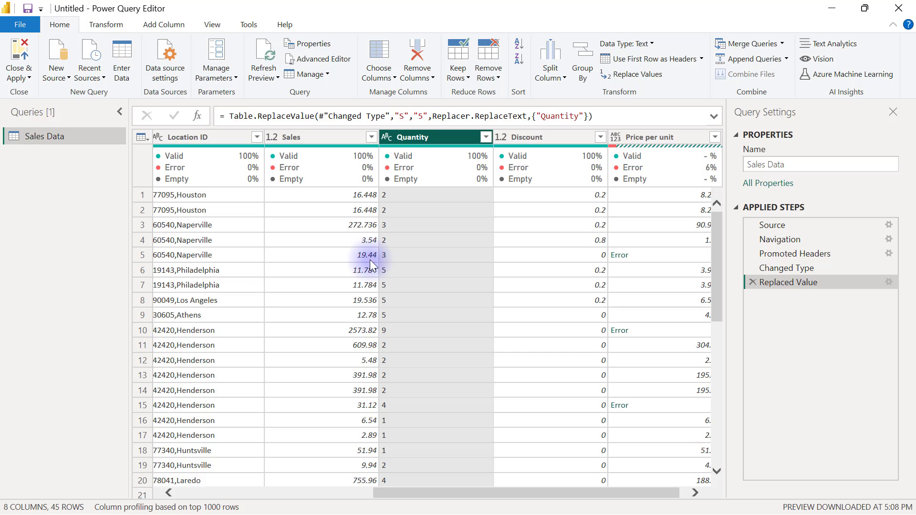
Step: Convert Quantity back to Whole Number
{"action": "left_click", "coordinate": [386, 139]}
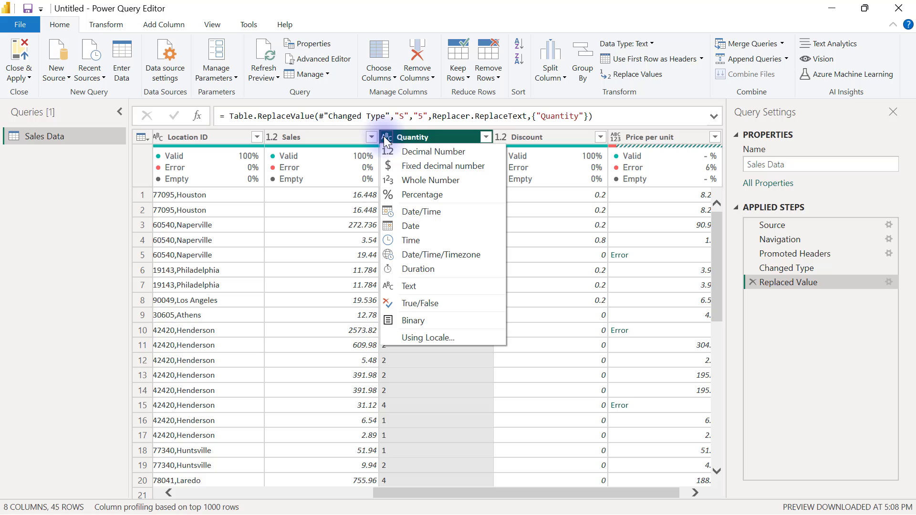
{"action": "left_click", "coordinate": [426, 180]}
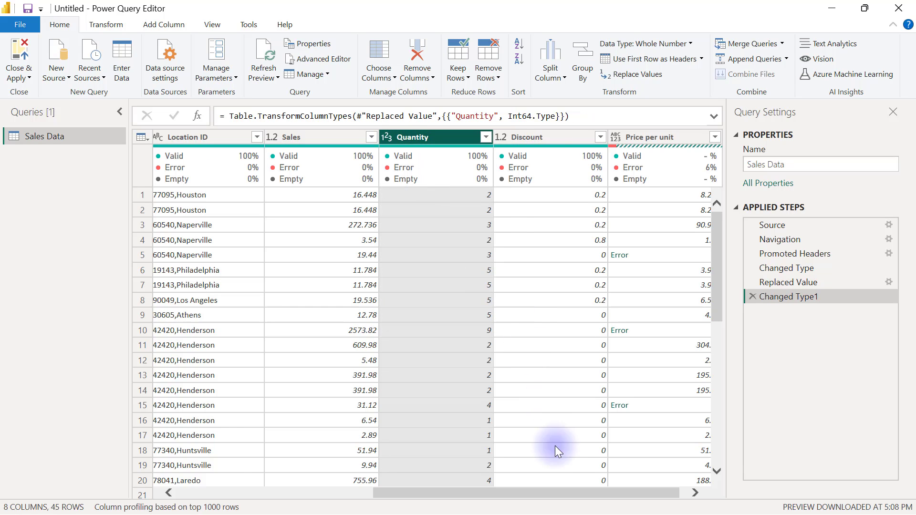
{"action": "left_click_drag", "start_coordinate": [551, 489], "coordinate": [302, 479]}
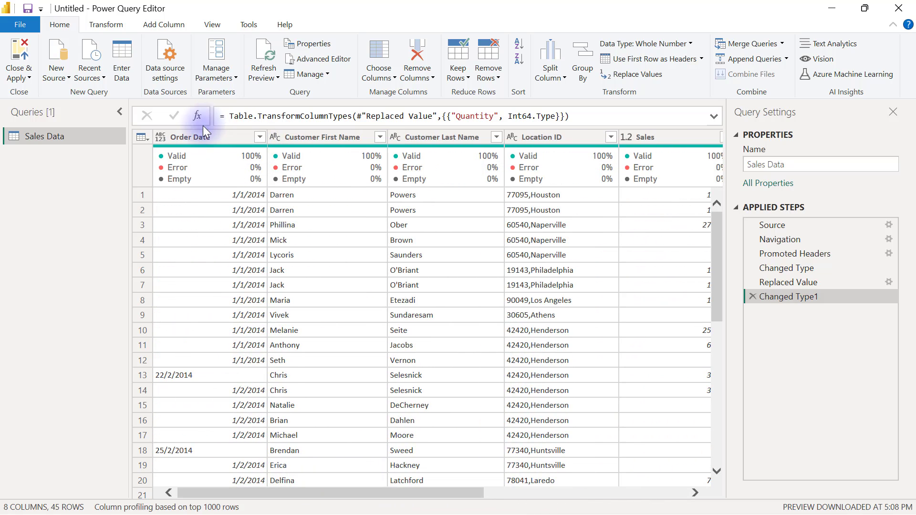
Step: Check the 22/2/2014 entry in row 13, then convert Order Date to Date
{"action": "left_click", "coordinate": [225, 136]}
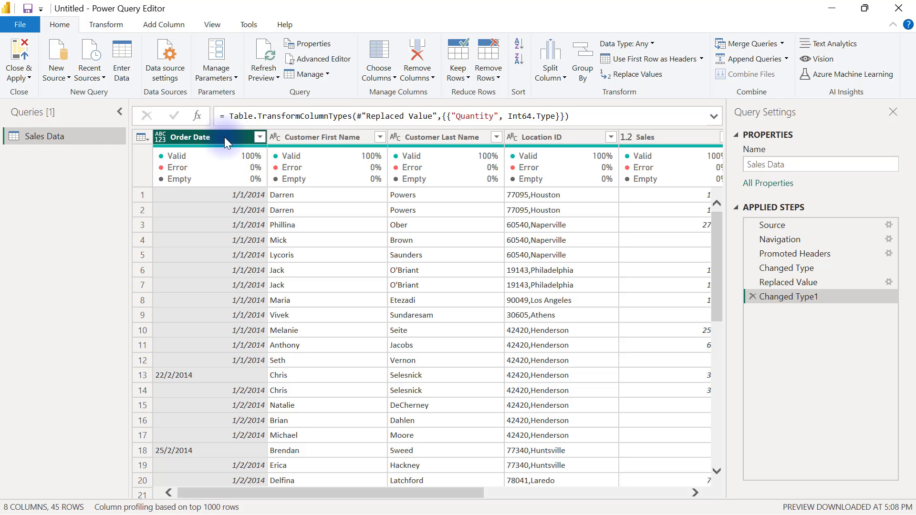
{"action": "left_click", "coordinate": [242, 198]}
{"action": "left_click", "coordinate": [211, 376]}
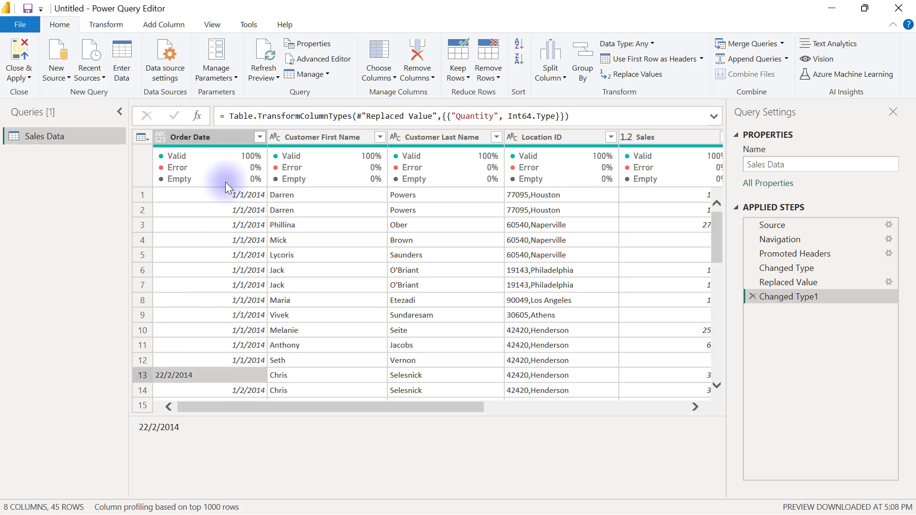
{"action": "left_click", "coordinate": [203, 137]}
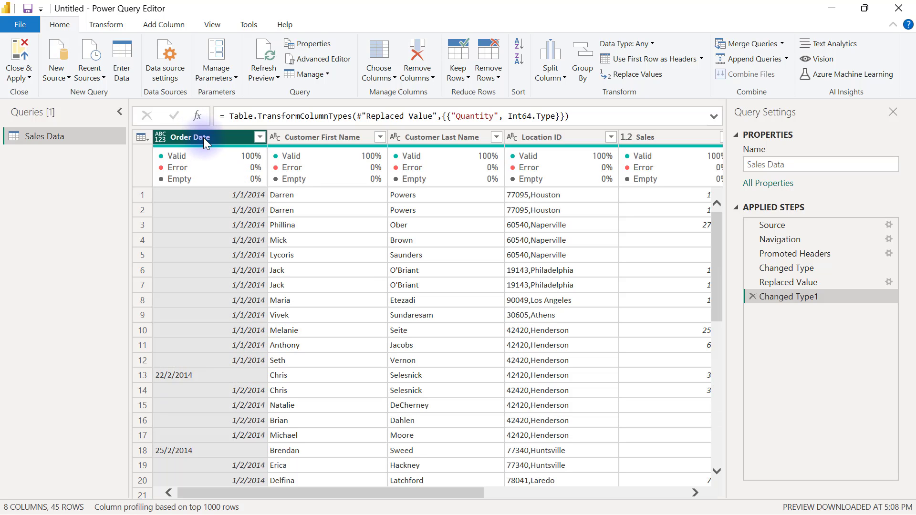
{"action": "left_click", "coordinate": [159, 137]}
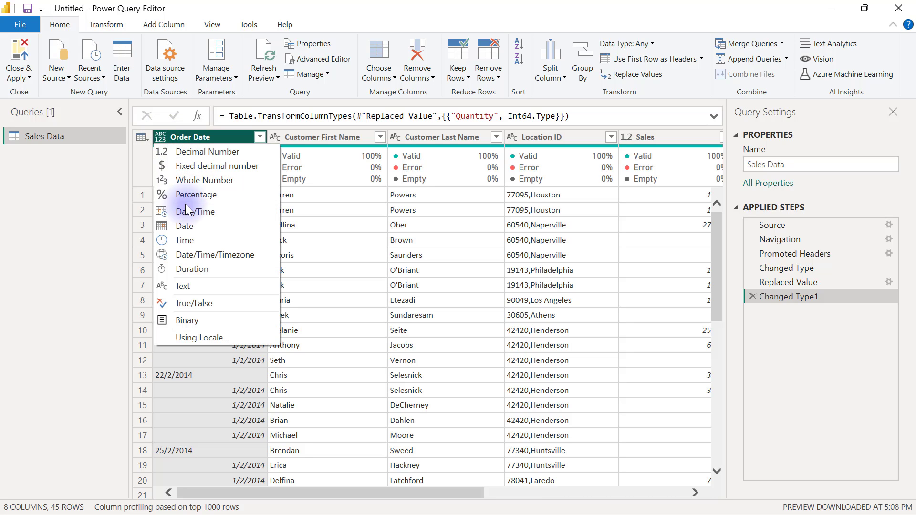
{"action": "left_click", "coordinate": [188, 226]}
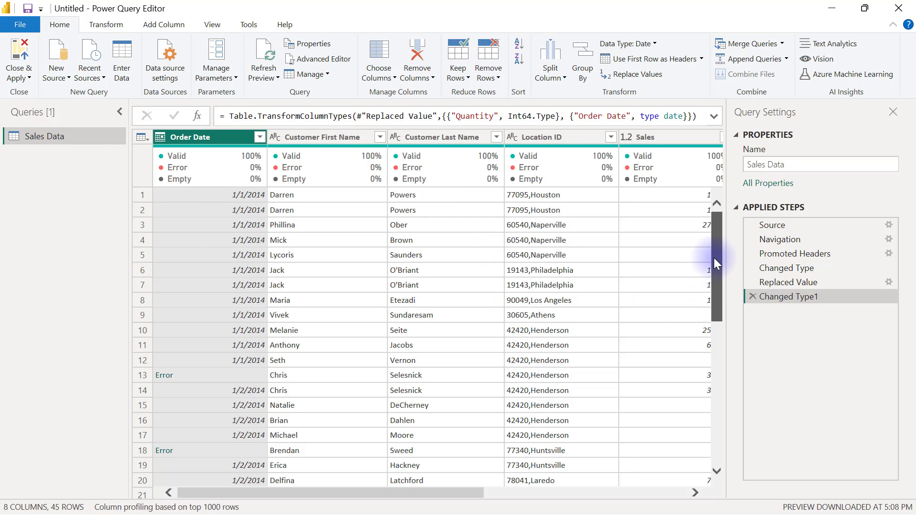
Step: Inspect the date parsing errors in Order Date rows 13 and 18
{"action": "left_click_drag", "start_coordinate": [713, 258], "coordinate": [716, 310]}
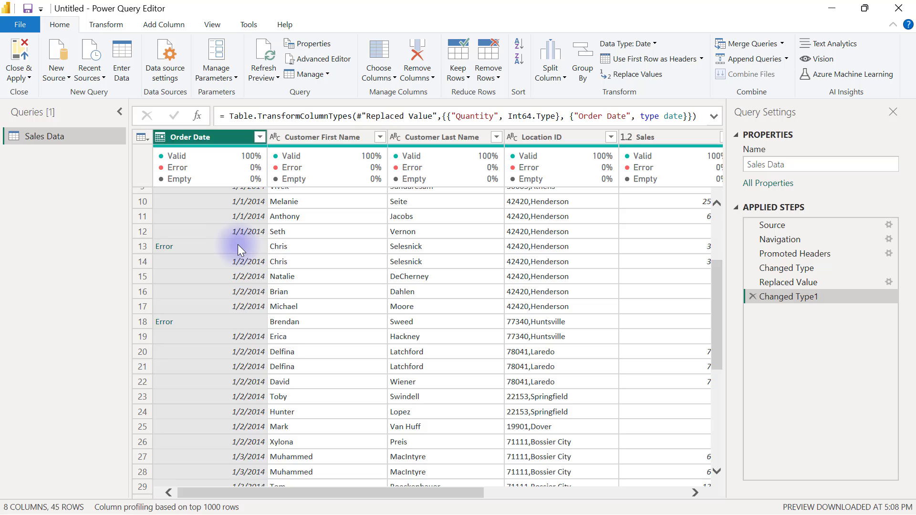
{"action": "left_click", "coordinate": [237, 245]}
{"action": "left_click_drag", "start_coordinate": [234, 431], "coordinate": [215, 457]}
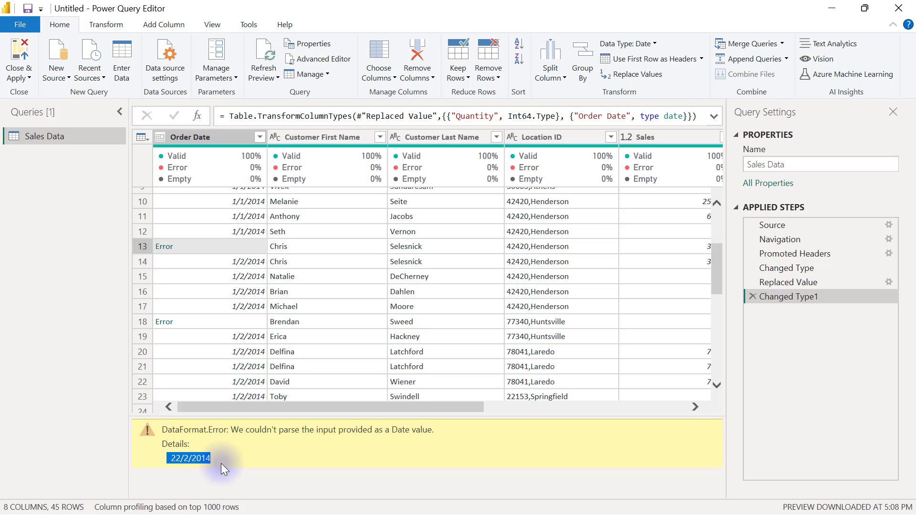
{"action": "left_click", "coordinate": [190, 461]}
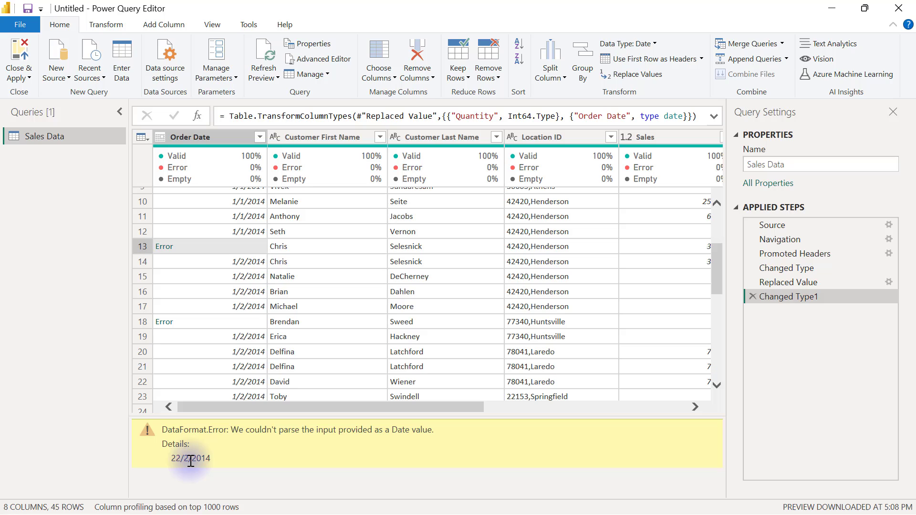
{"action": "left_click", "coordinate": [245, 323]}
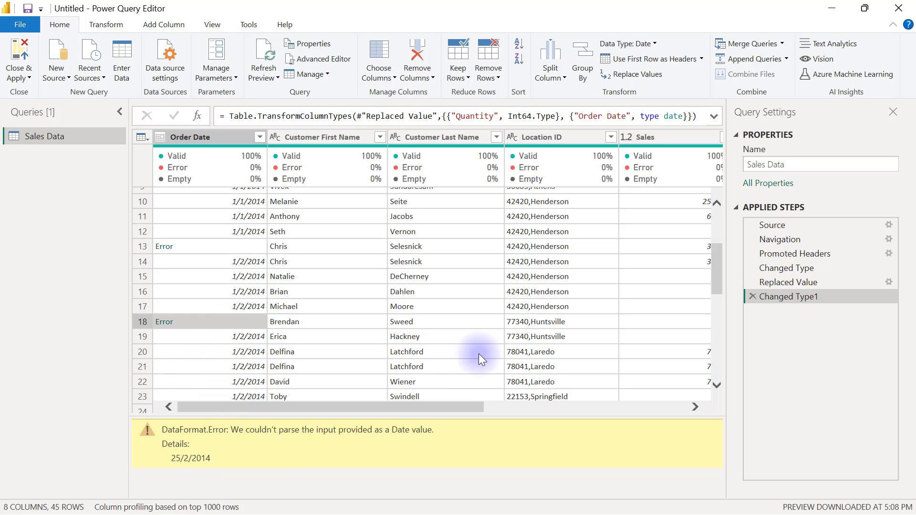
{"action": "left_click_drag", "start_coordinate": [714, 257], "coordinate": [716, 204]}
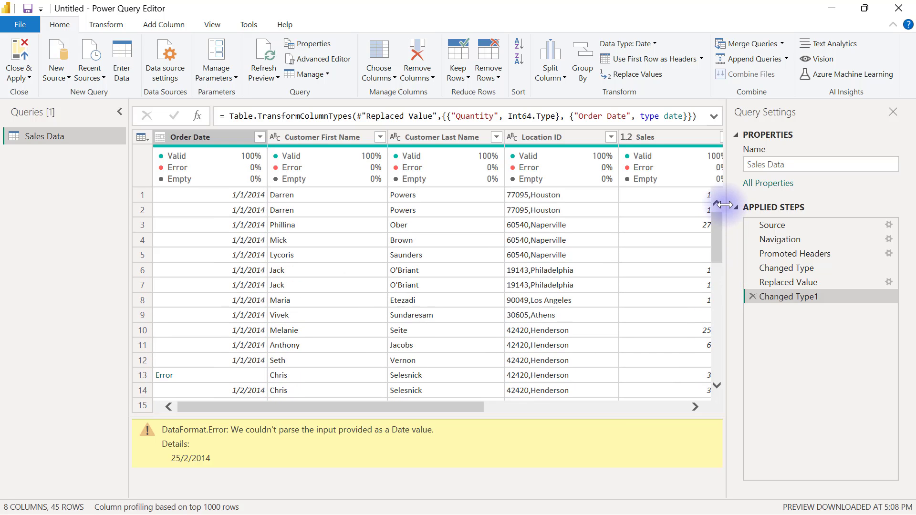
{"action": "mouse_move", "coordinate": [306, 177]}
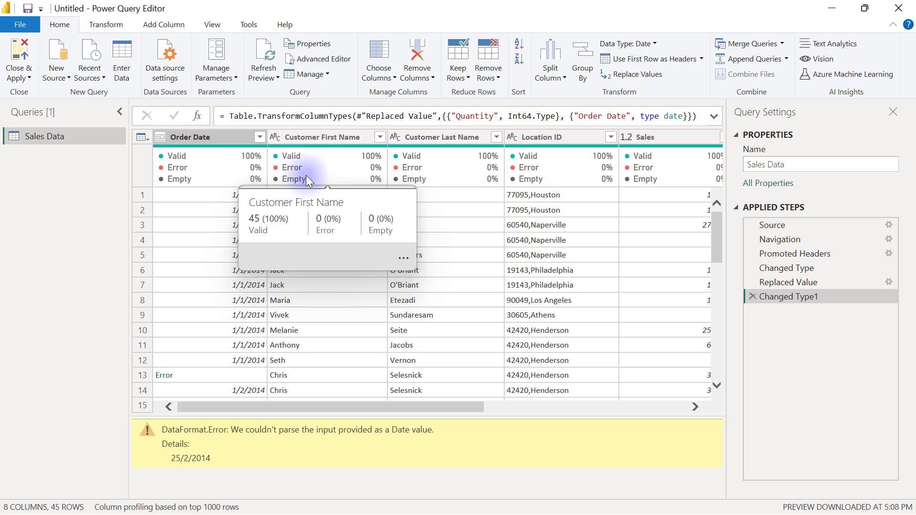
Step: Change Order Date to Text, replacing the existing date conversion step
{"action": "left_click", "coordinate": [203, 138]}
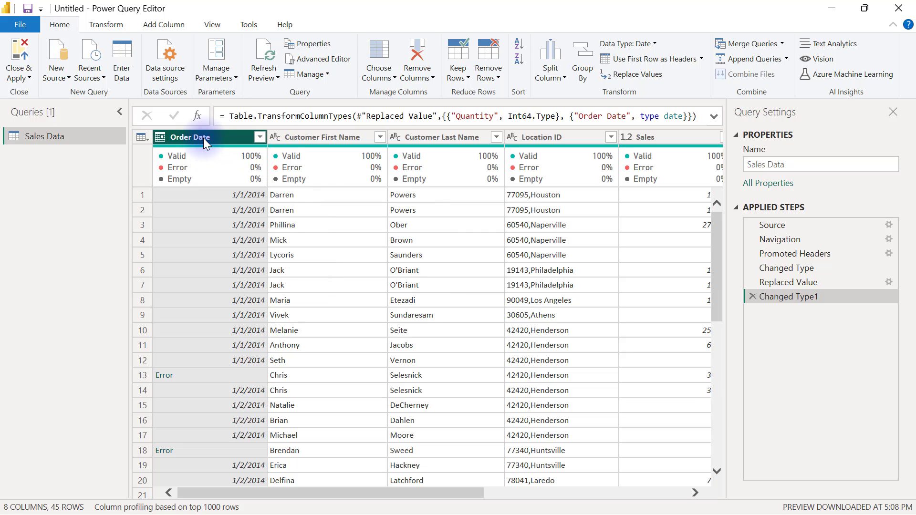
{"action": "left_click", "coordinate": [160, 138]}
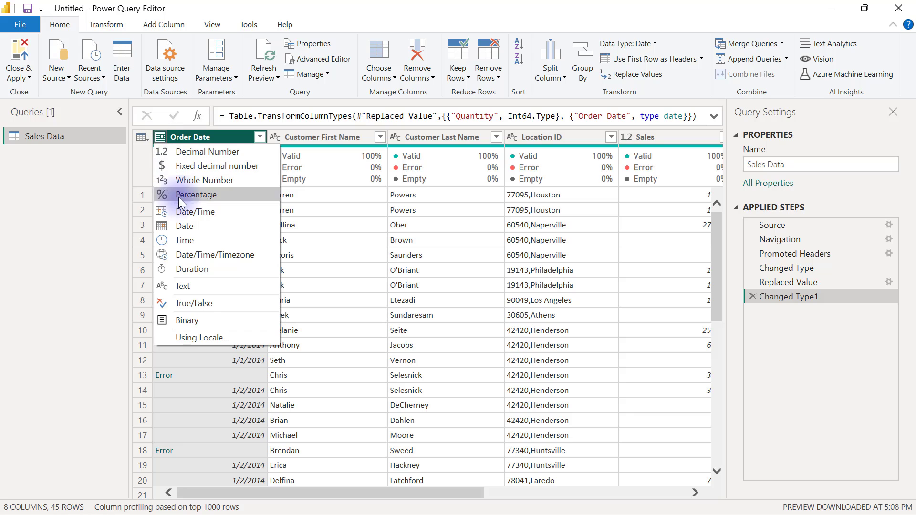
{"action": "left_click", "coordinate": [189, 285]}
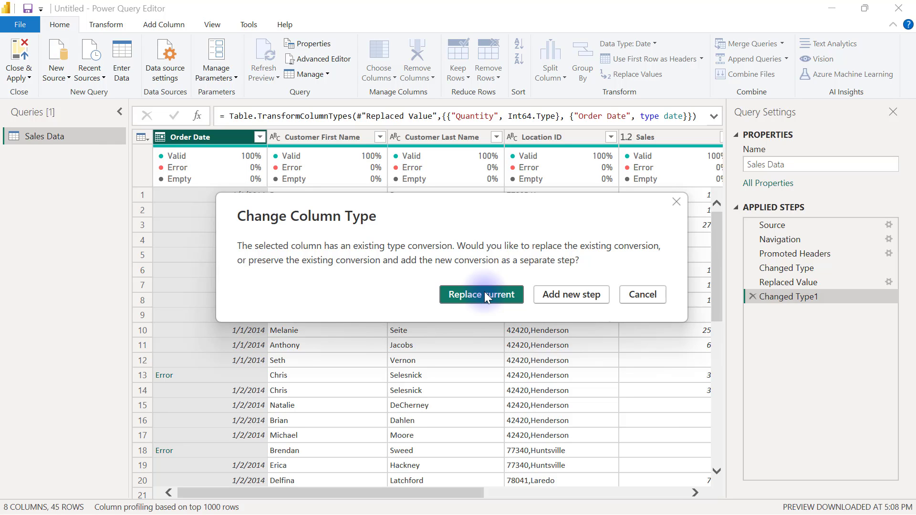
{"action": "left_click", "coordinate": [485, 295]}
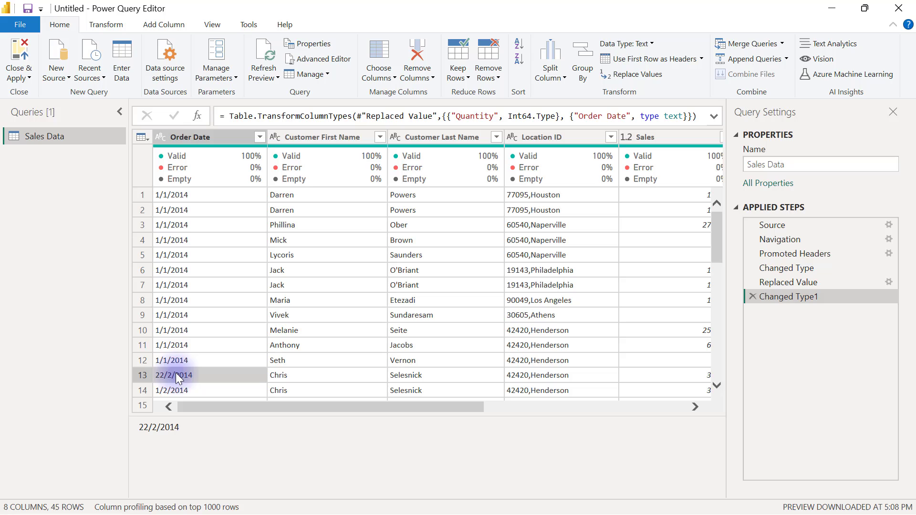
{"action": "left_click", "coordinate": [182, 136]}
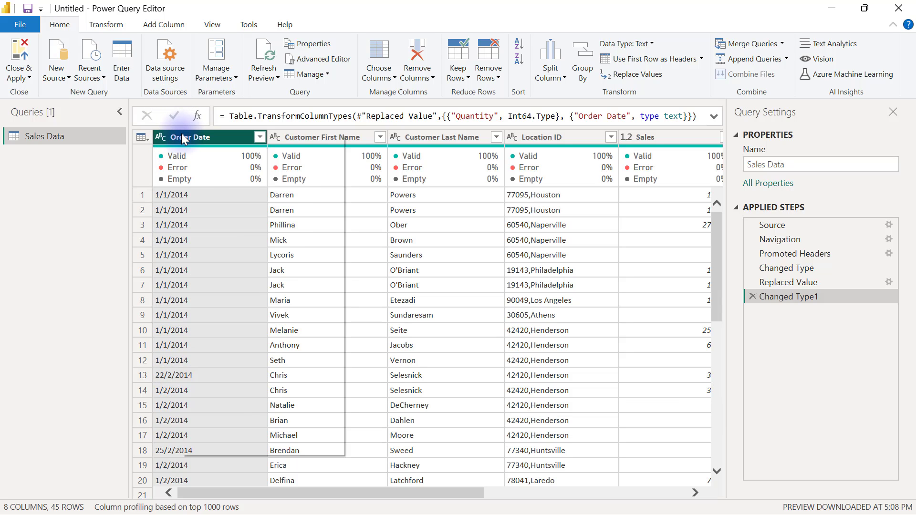
Step: Replace 22/2 with 2/22 in the Order Date column
{"action": "right_click", "coordinate": [182, 136]}
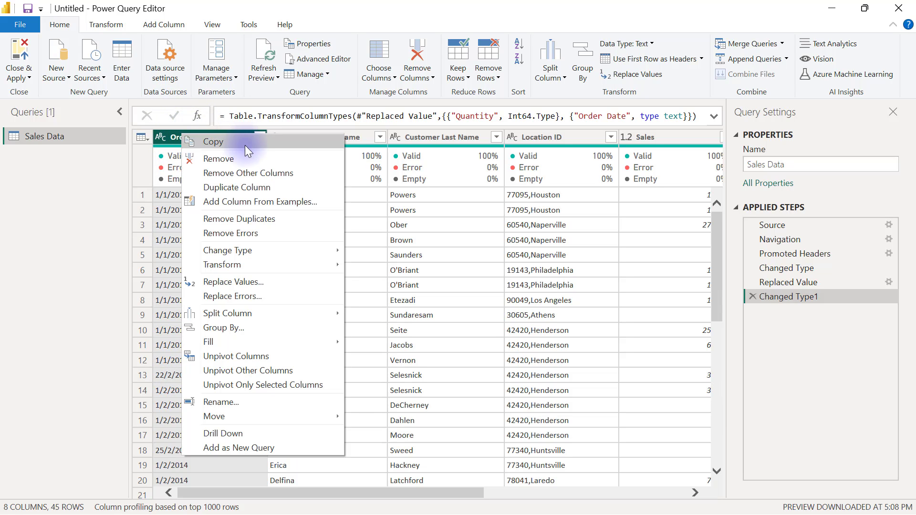
{"action": "left_click", "coordinate": [245, 283]}
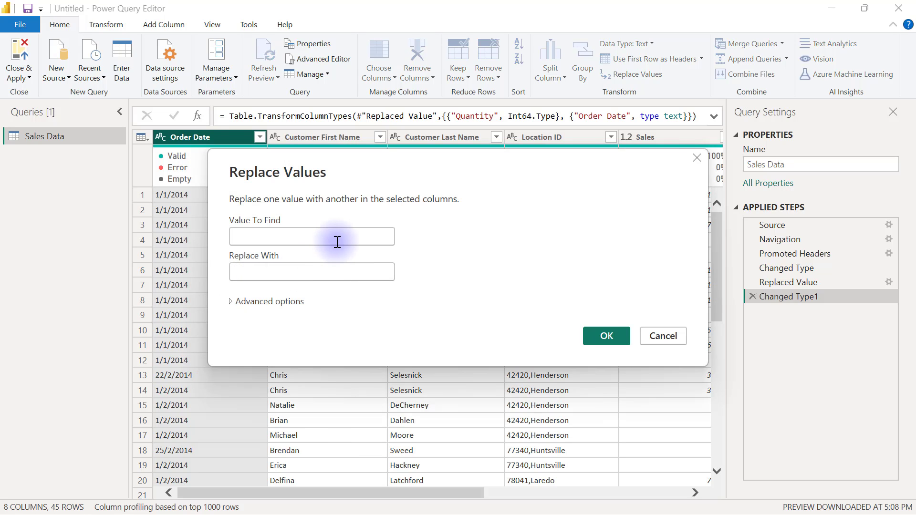
{"action": "left_click", "coordinate": [337, 242]}
{"action": "type", "text": "22/2"}
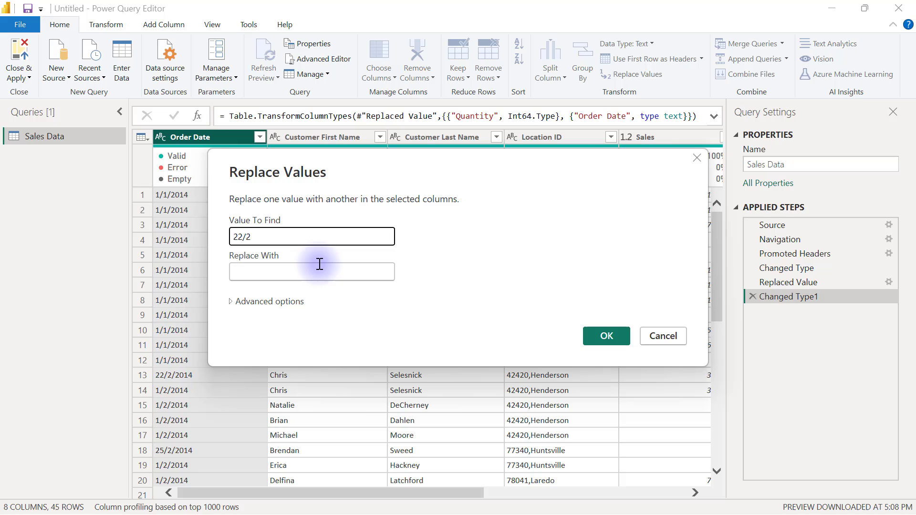
{"action": "left_click", "coordinate": [320, 264]}
{"action": "type", "text": "2/2"}
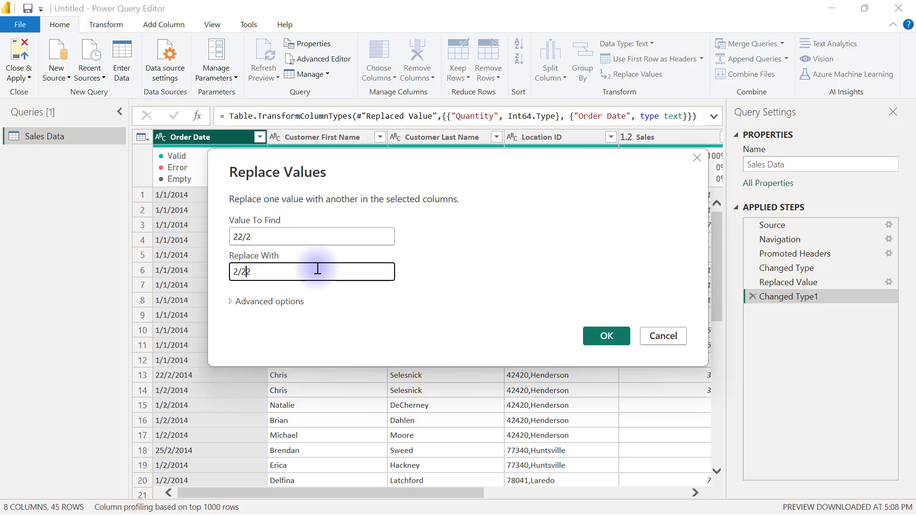
{"action": "type", "text": "2"}
{"action": "left_click", "coordinate": [588, 338]}
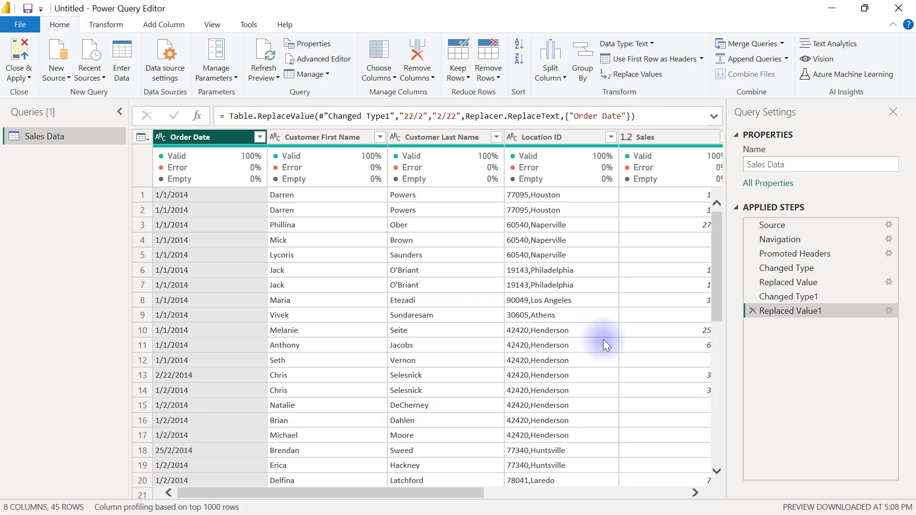
Step: Replace 25/2 with 2/25 in the Order Date column
{"action": "right_click", "coordinate": [188, 136]}
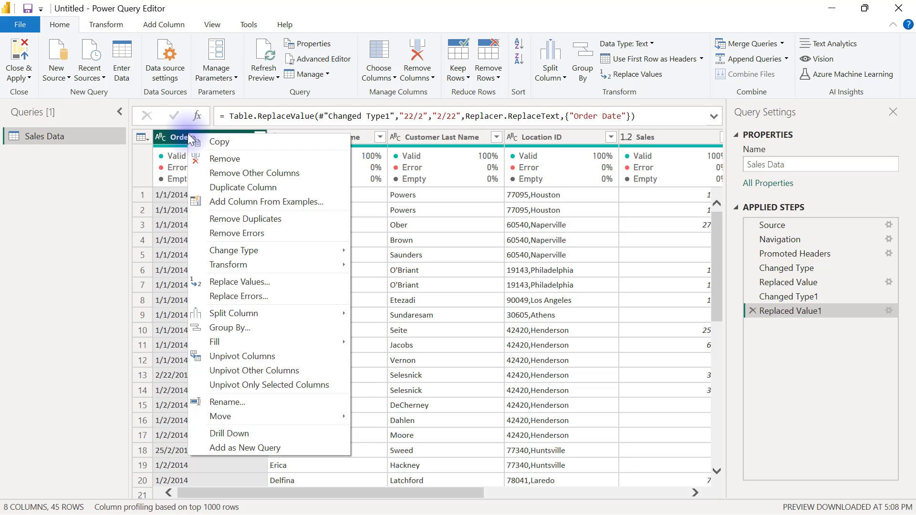
{"action": "left_click", "coordinate": [250, 280]}
{"action": "type", "text": "25/2"}
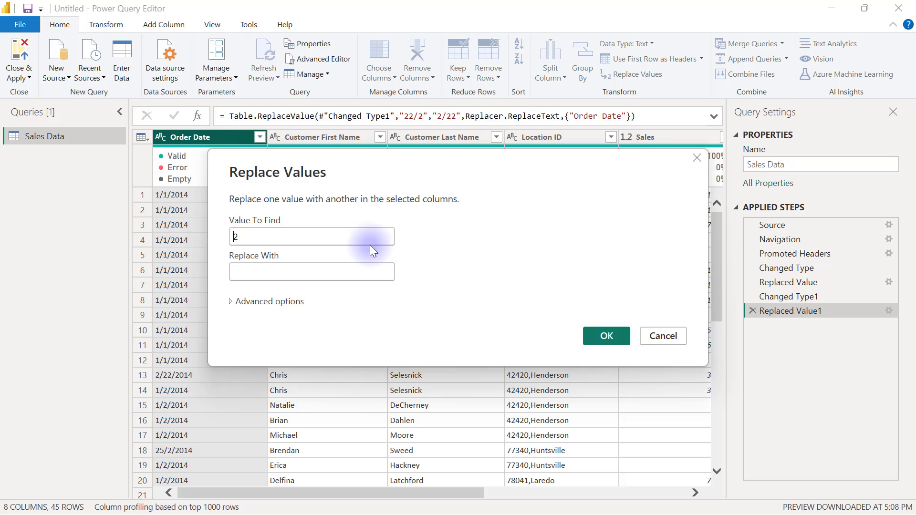
{"action": "left_click", "coordinate": [337, 272]}
{"action": "type", "text": "2/25"}
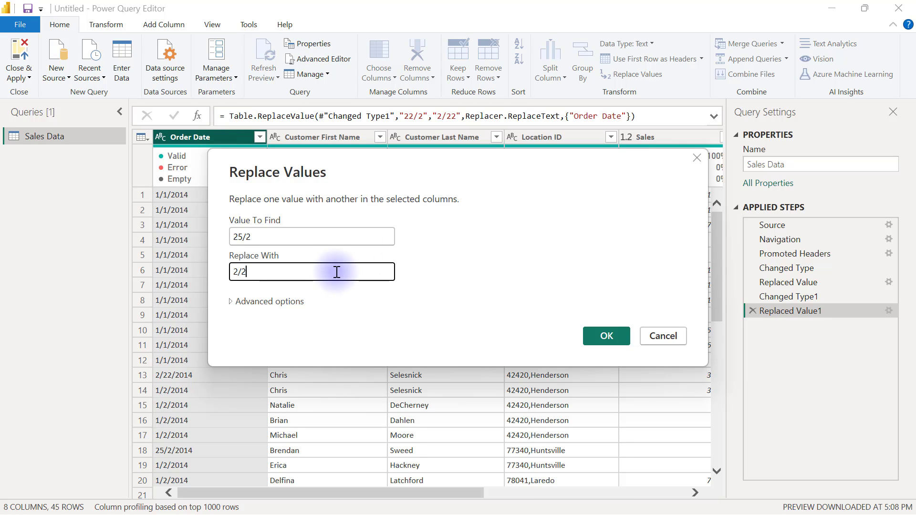
{"action": "left_click", "coordinate": [621, 336]}
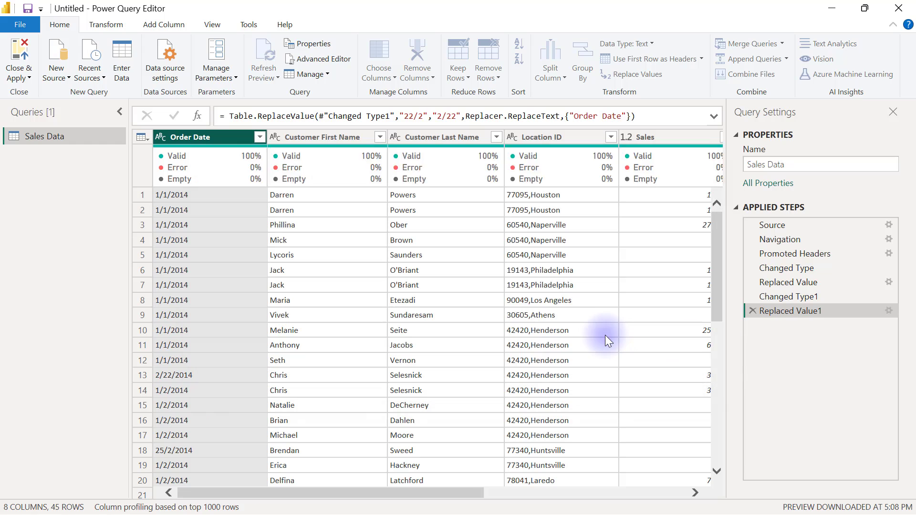
Step: Convert Order Date back to the Date type
{"action": "left_click", "coordinate": [161, 137]}
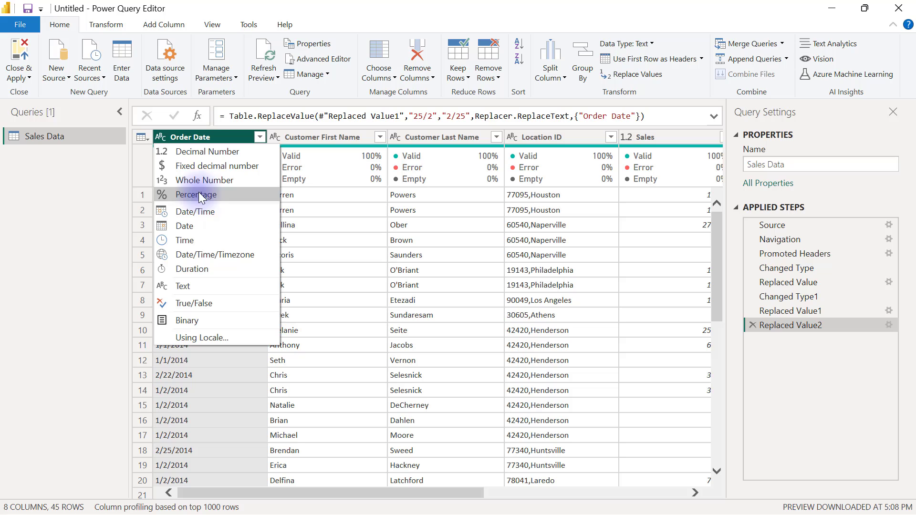
{"action": "left_click", "coordinate": [196, 227]}
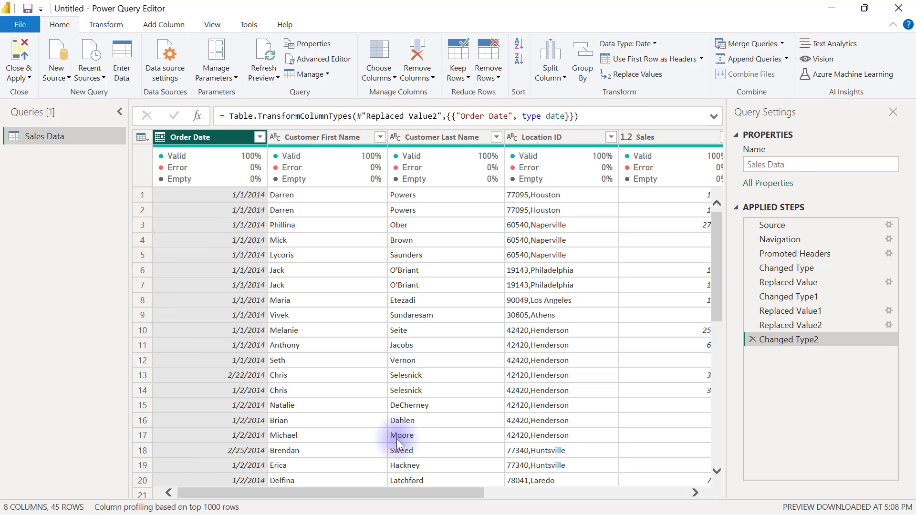
{"action": "left_click_drag", "start_coordinate": [417, 490], "coordinate": [619, 468]}
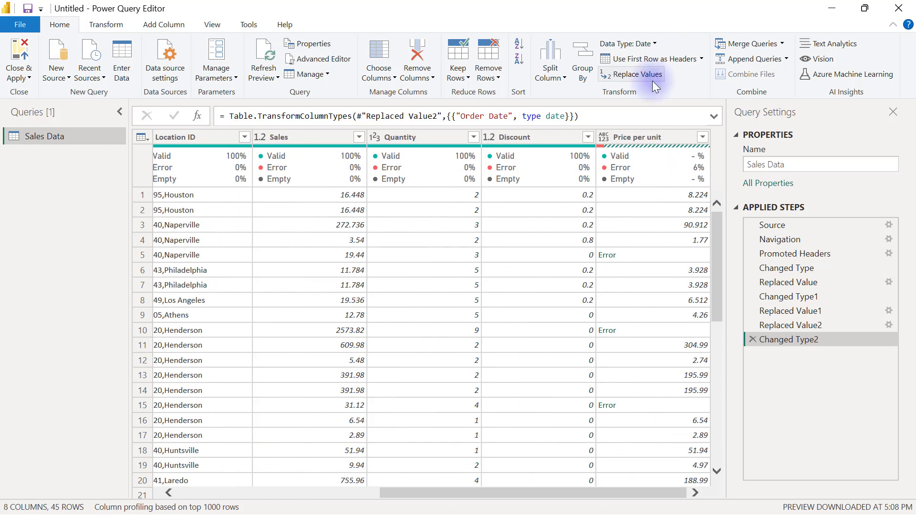
Step: Open Replace Errors for Price per unit and enter 0 as the replacement value
{"action": "left_click", "coordinate": [647, 137]}
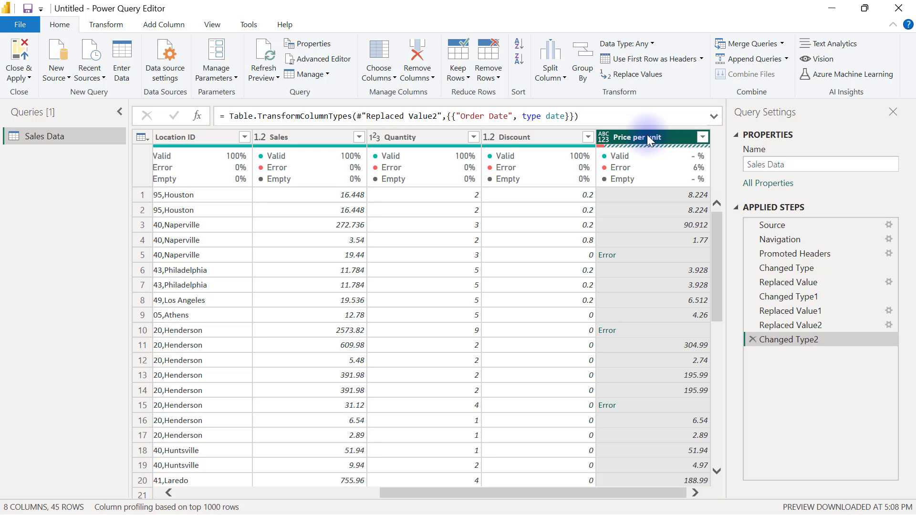
{"action": "right_click", "coordinate": [646, 138]}
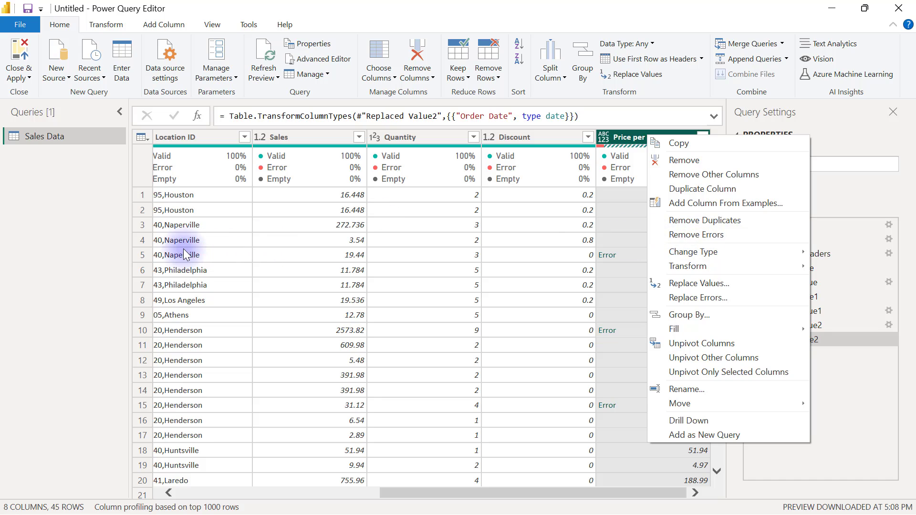
{"action": "left_click", "coordinate": [142, 257]}
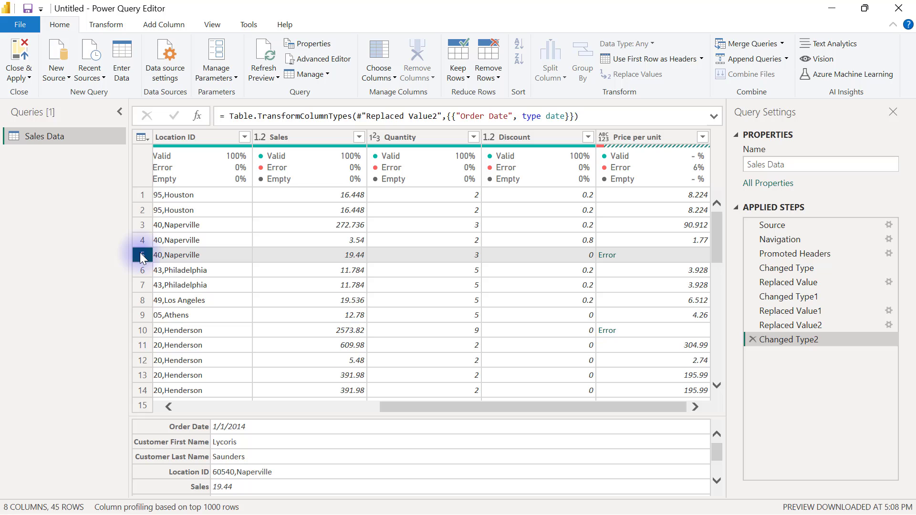
{"action": "left_click", "coordinate": [641, 137]}
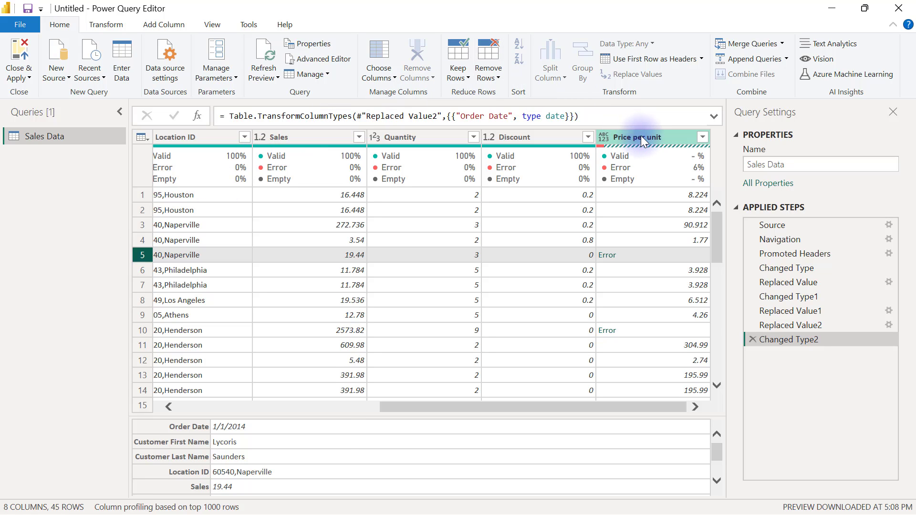
{"action": "right_click", "coordinate": [640, 136]}
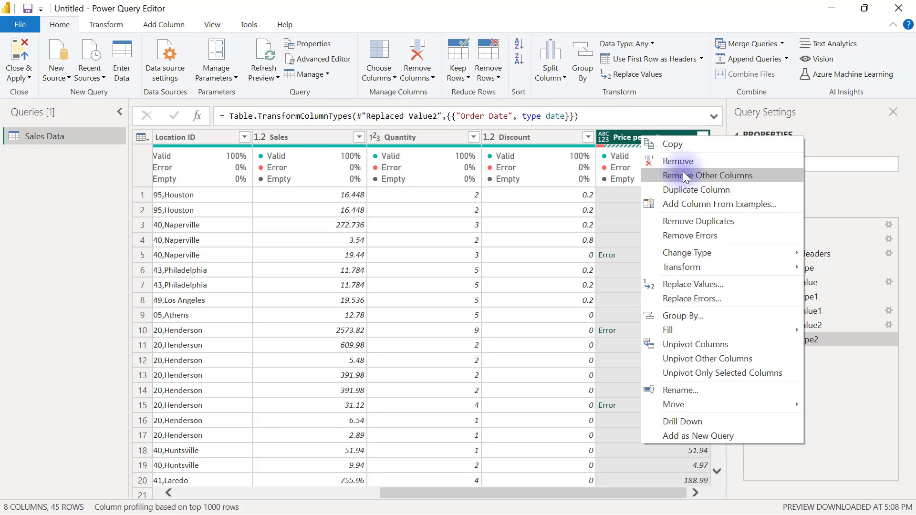
{"action": "left_click", "coordinate": [685, 300]}
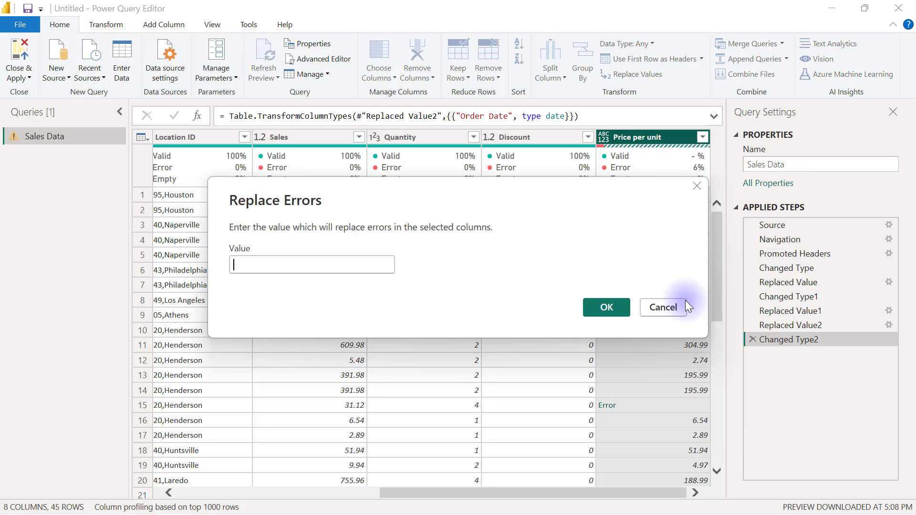
{"action": "left_click_drag", "start_coordinate": [448, 182], "coordinate": [323, 134]}
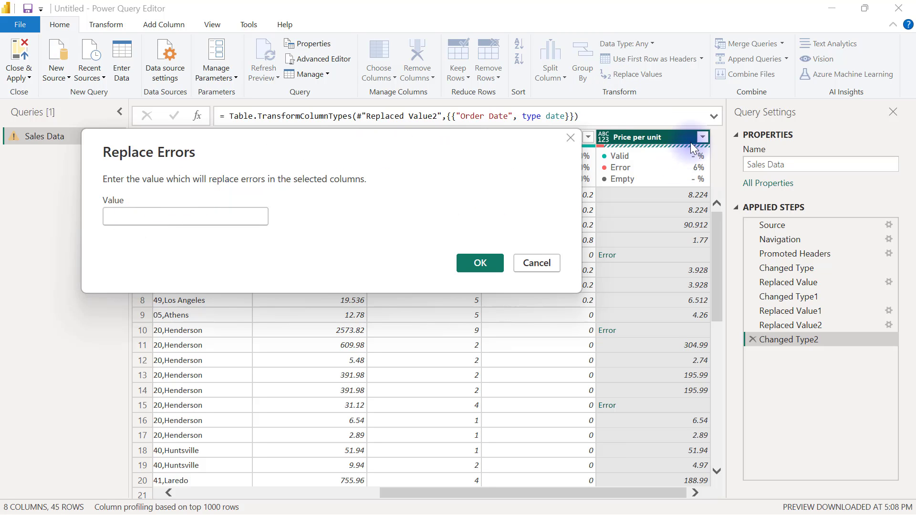
{"action": "left_click", "coordinate": [214, 222]}
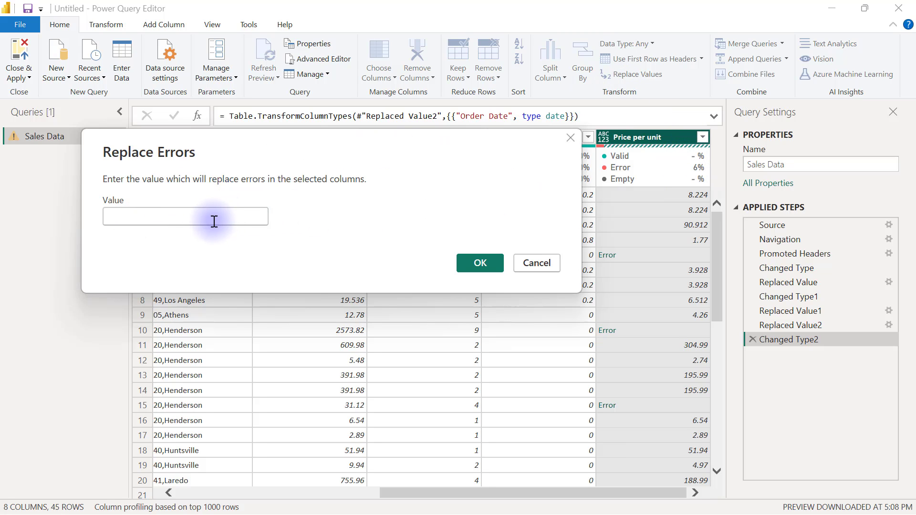
{"action": "type", "text": "0"}
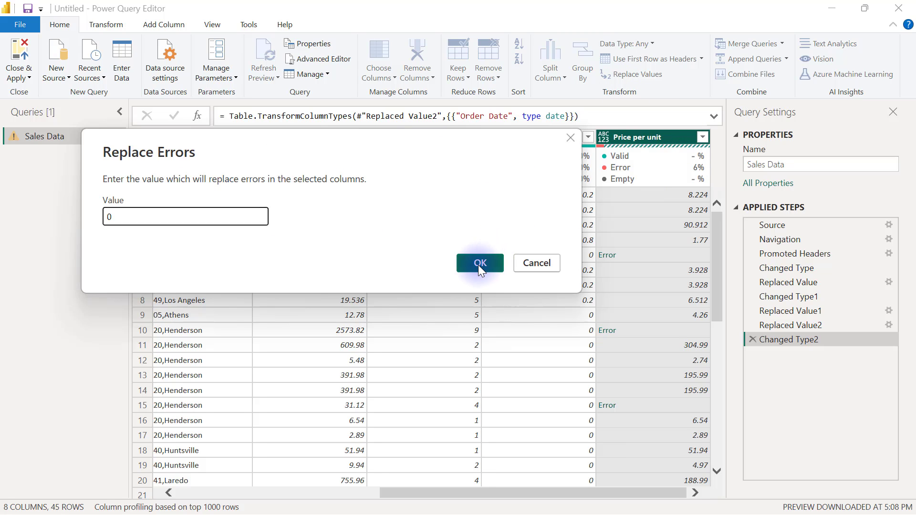